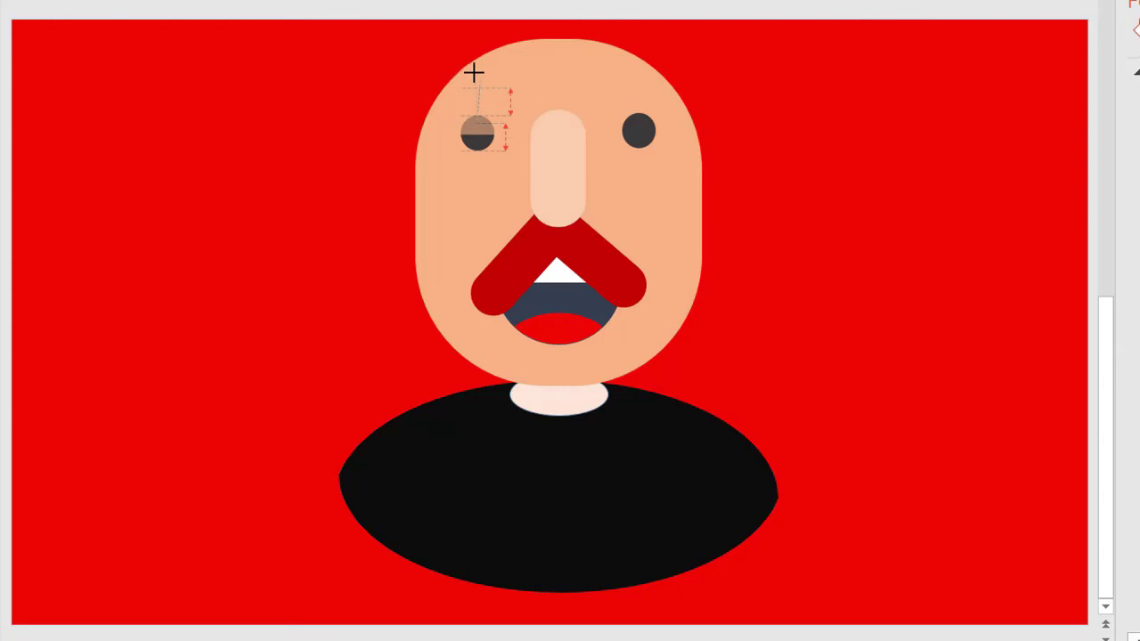
Shorten the motion path of the eyelid above the left eye so it ends over the eye's upper half.
{"action": "left_click_drag", "start_coordinate": [472, 73], "coordinate": [472, 73]}
{"action": "left_click_drag", "start_coordinate": [472, 74], "coordinate": [477, 73]}
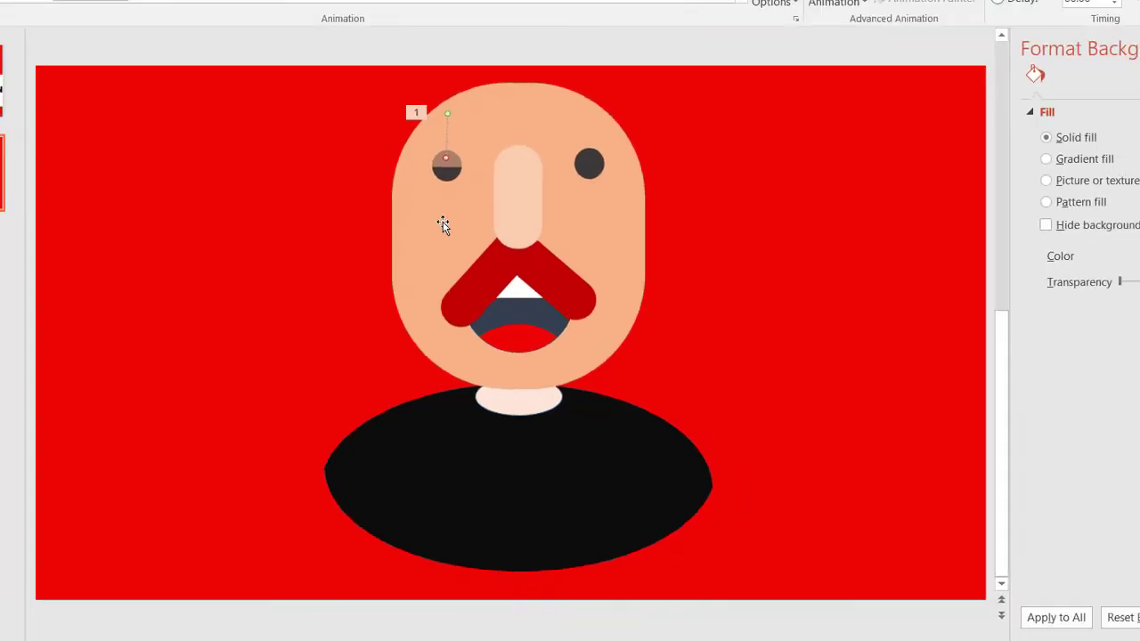
Add a Lines motion path animation to the eyelid shape below the left eye.
{"action": "left_click", "coordinate": [473, 222]}
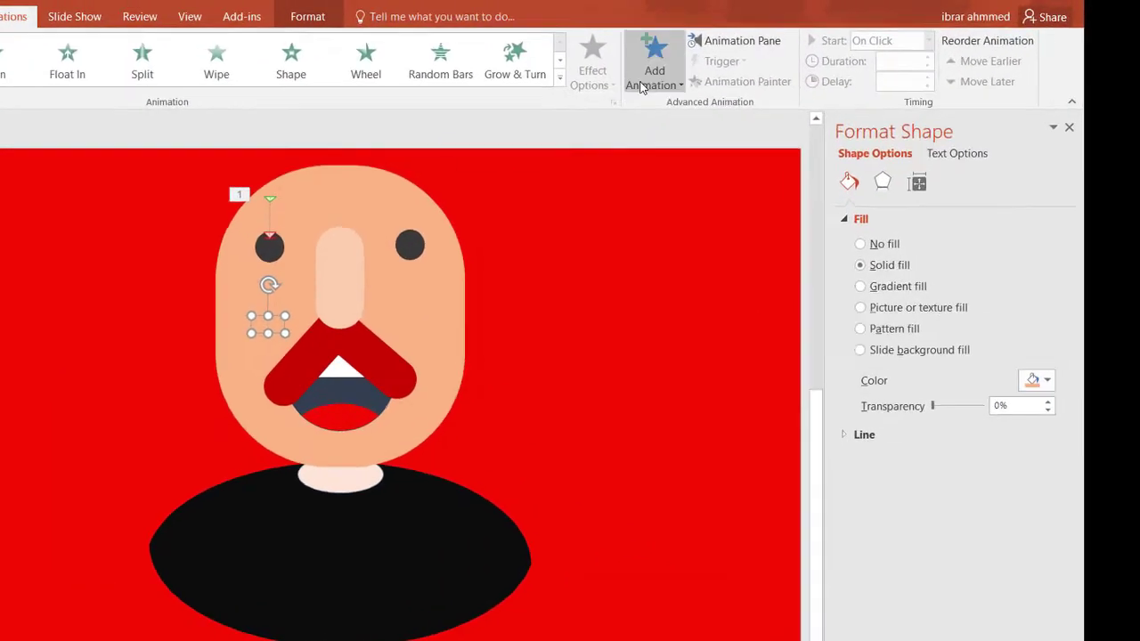
{"action": "left_click", "coordinate": [729, 66]}
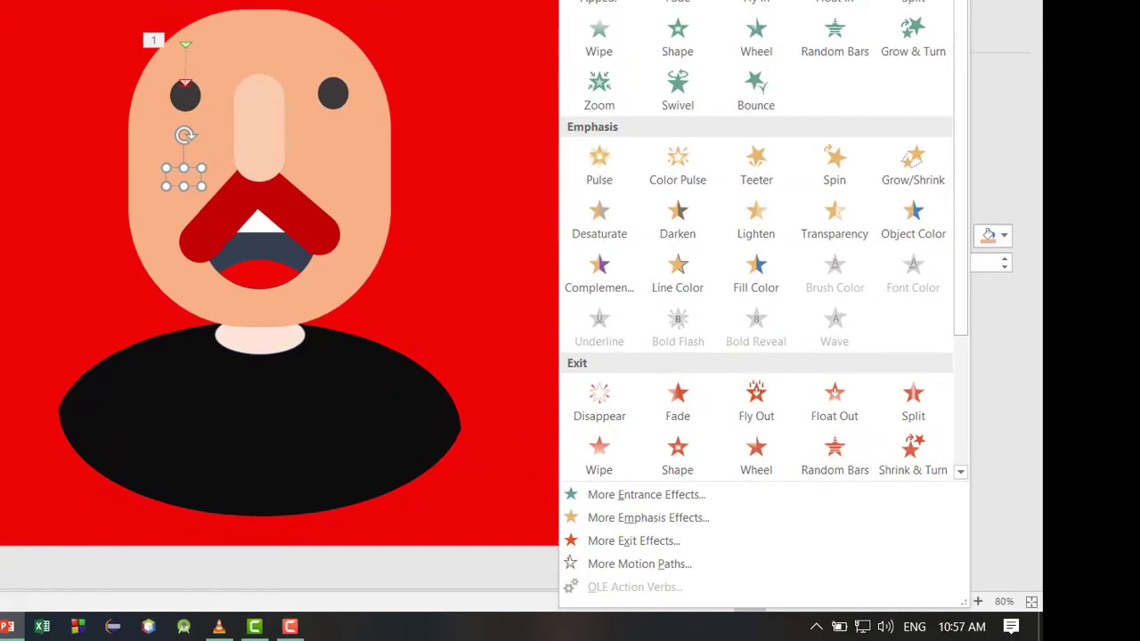
{"action": "left_click", "coordinate": [988, 580]}
{"action": "left_click", "coordinate": [960, 475]}
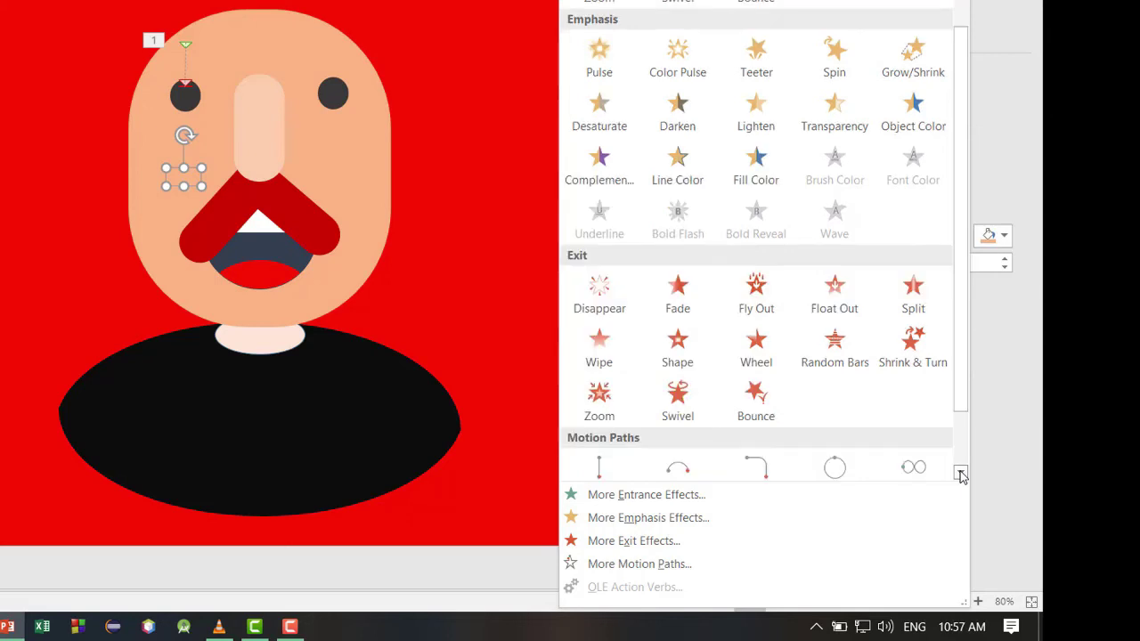
{"action": "left_click", "coordinate": [961, 474]}
{"action": "left_click", "coordinate": [601, 408]}
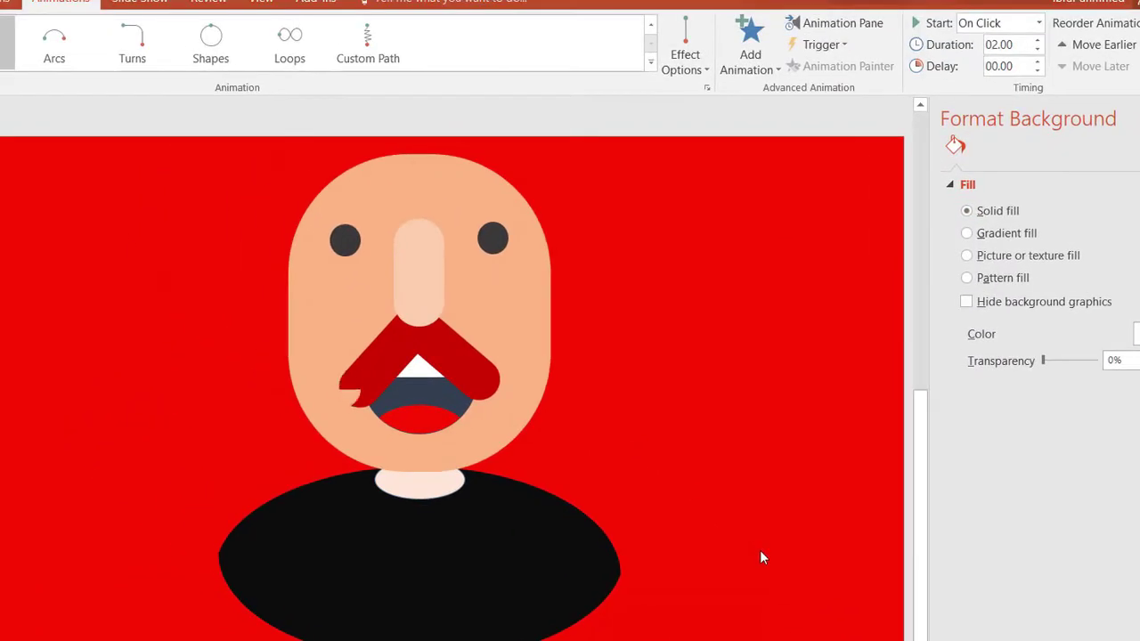
Set the lower-left eyelid's motion path direction to Up and shorten it to end over the eye's lower half.
{"action": "left_click", "coordinate": [685, 55]}
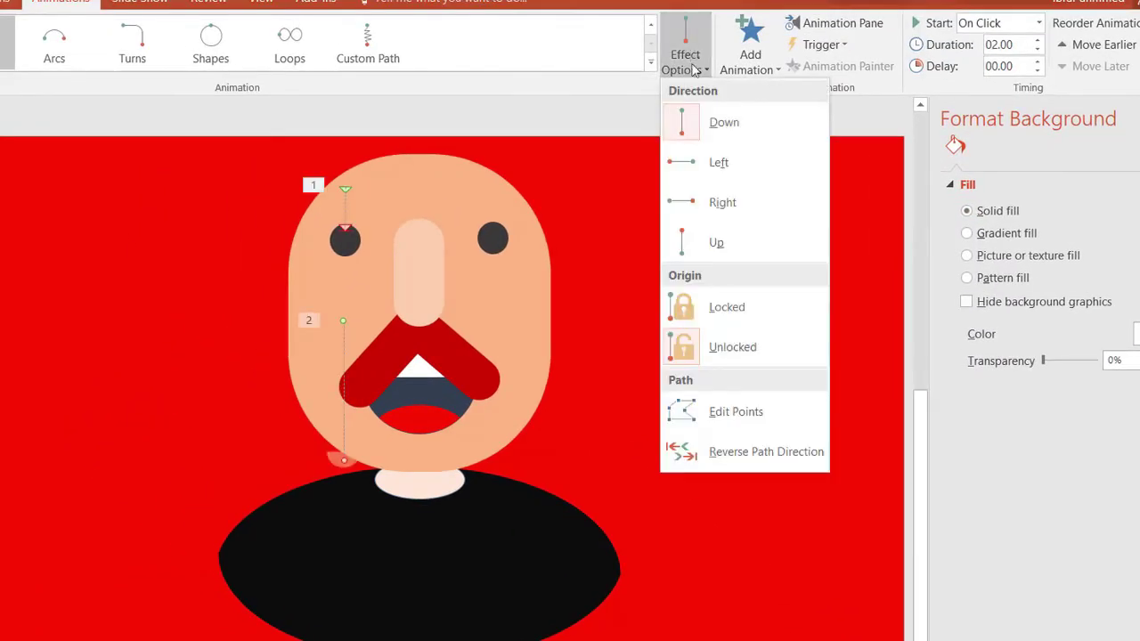
{"action": "left_click", "coordinate": [704, 253]}
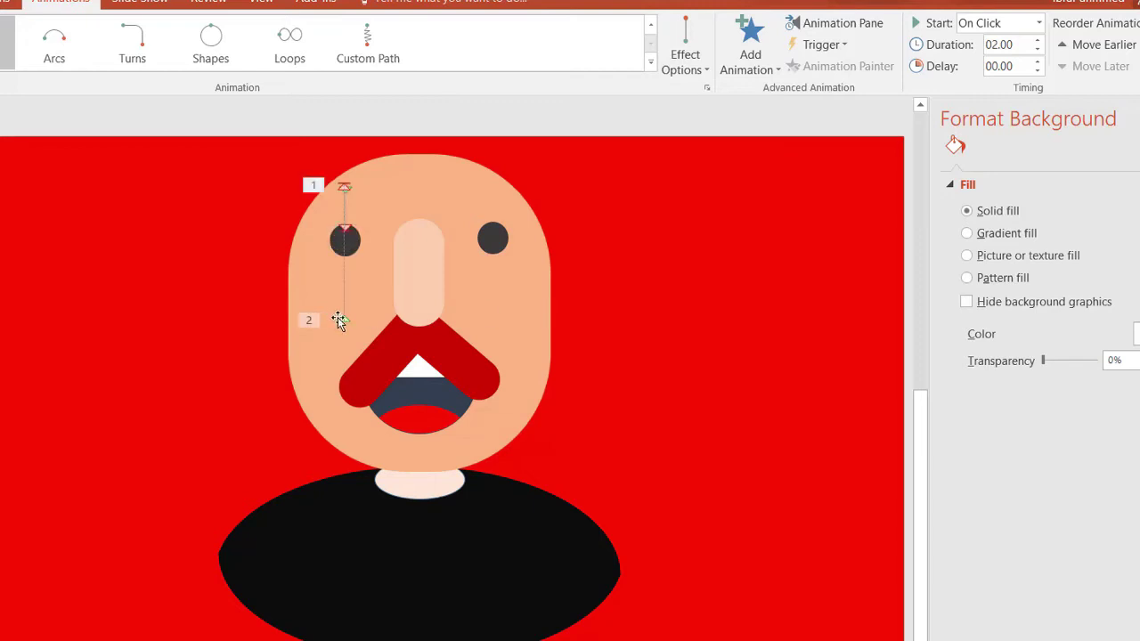
{"action": "left_click_drag", "start_coordinate": [344, 182], "coordinate": [345, 247]}
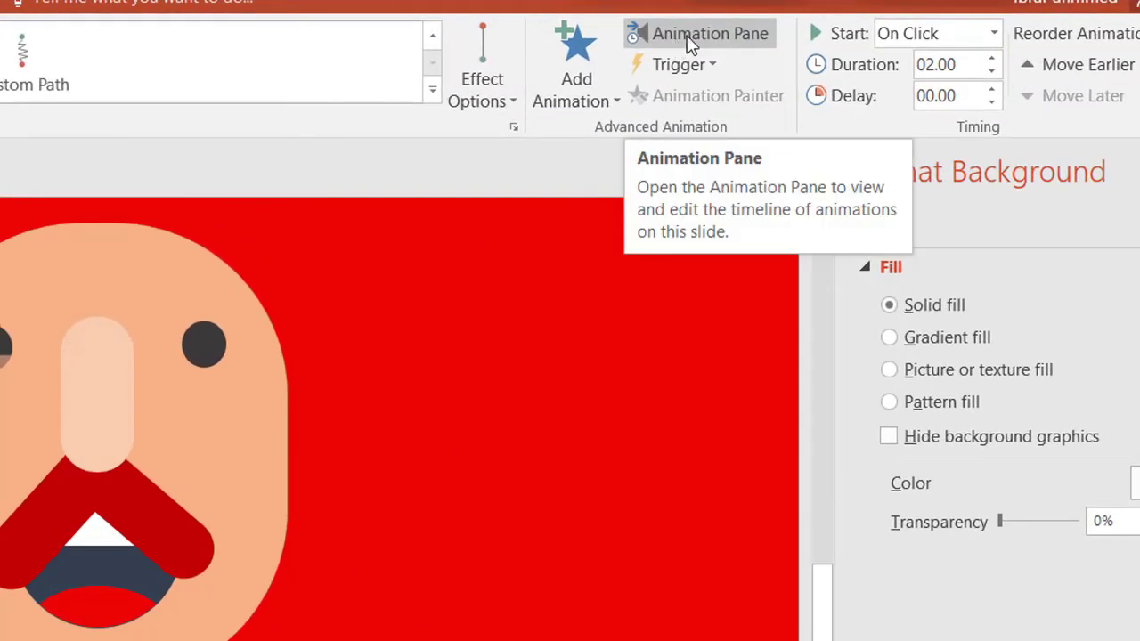
Set the Freeform 30 animation's duration to 1 second (Fast) and its repeat count to 20.
{"action": "left_click", "coordinate": [842, 28]}
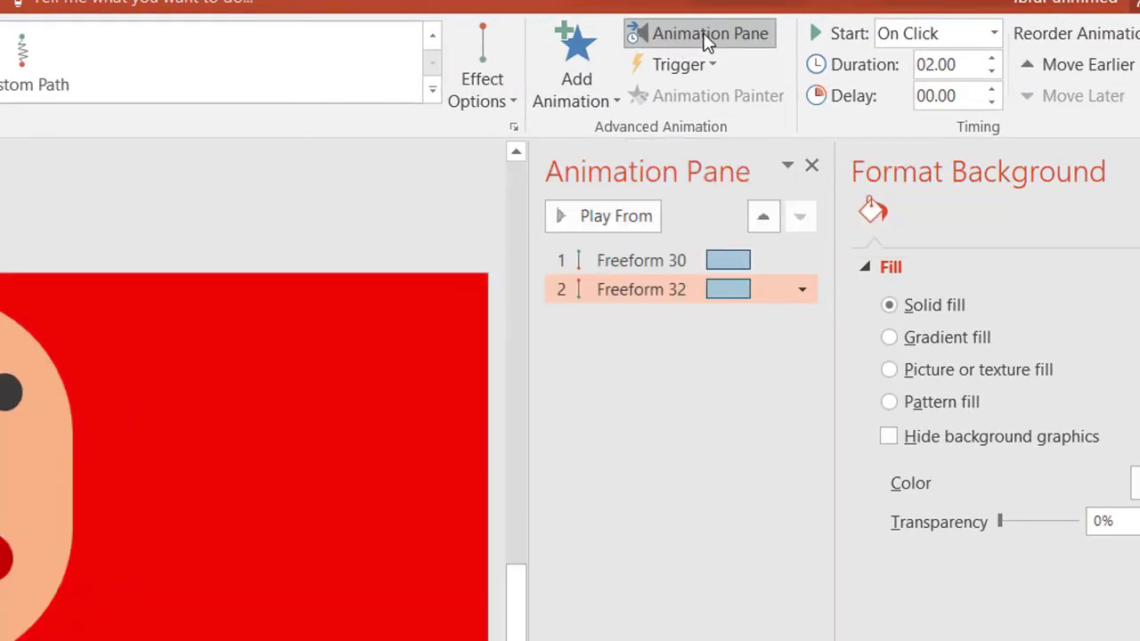
{"action": "left_click", "coordinate": [807, 264]}
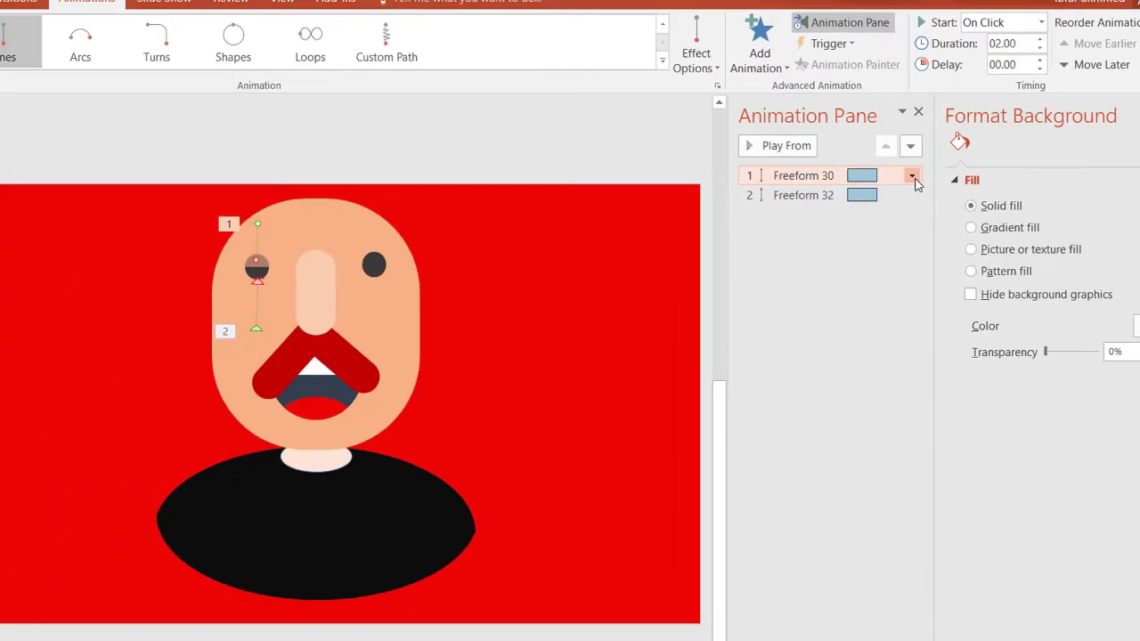
{"action": "left_click", "coordinate": [913, 177]}
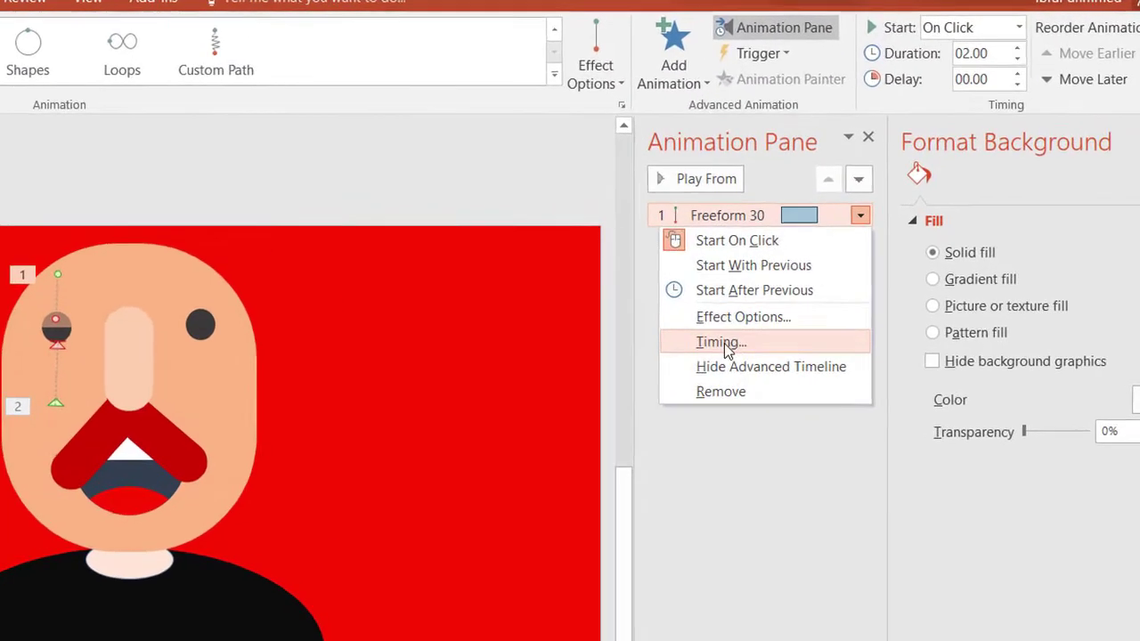
{"action": "left_click", "coordinate": [798, 278]}
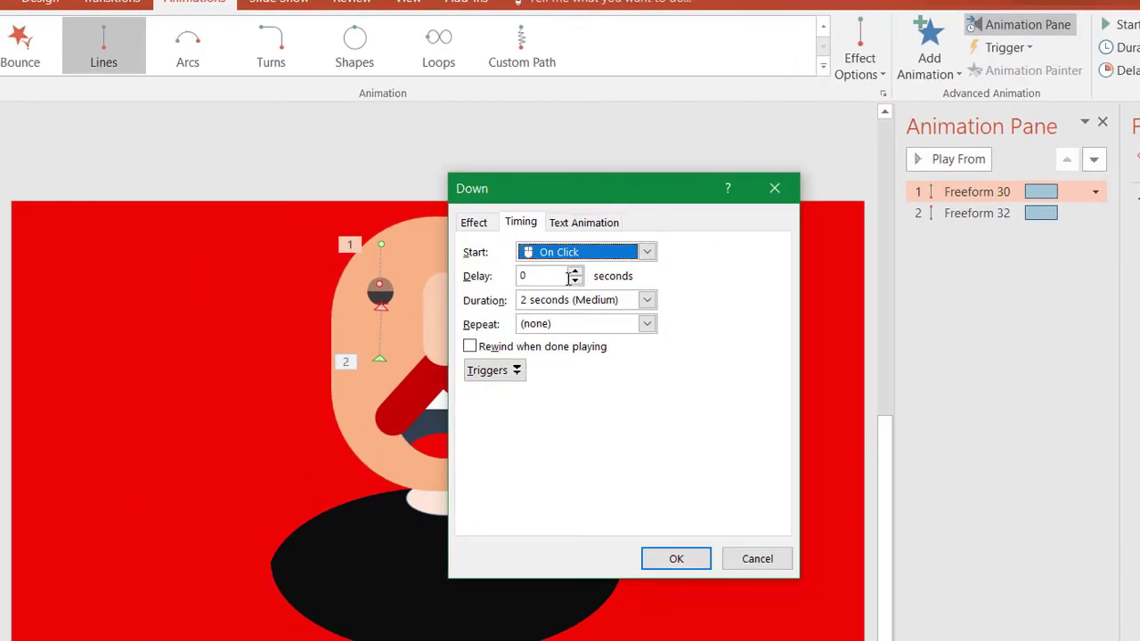
{"action": "left_click", "coordinate": [648, 301]}
{"action": "left_click", "coordinate": [588, 353]}
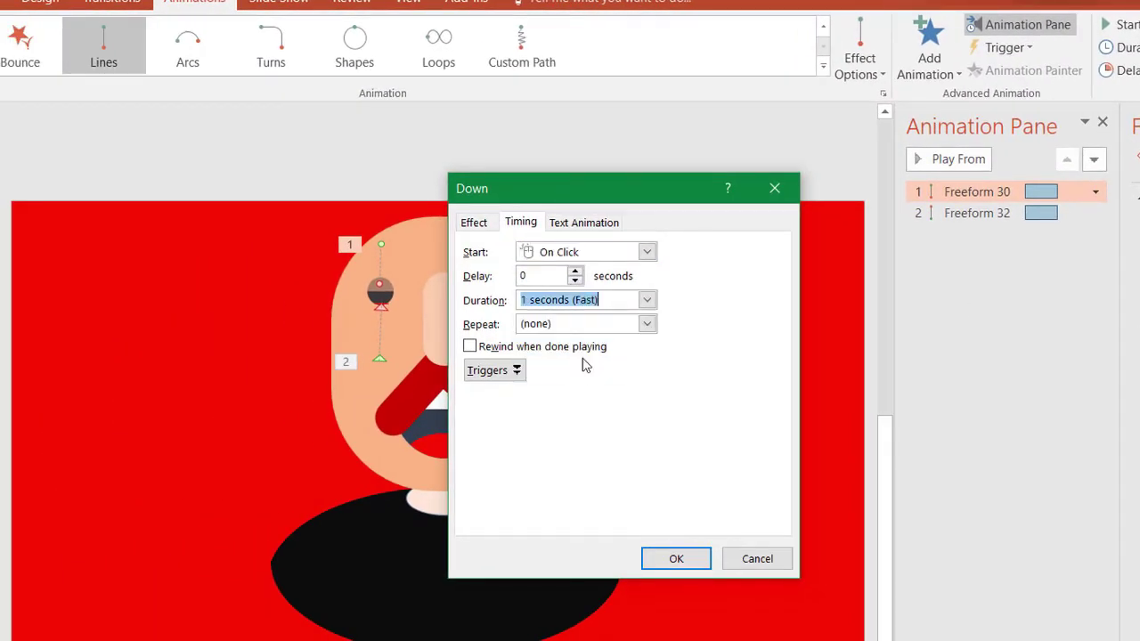
{"action": "left_click", "coordinate": [570, 326]}
{"action": "key", "text": "BackSpace"}
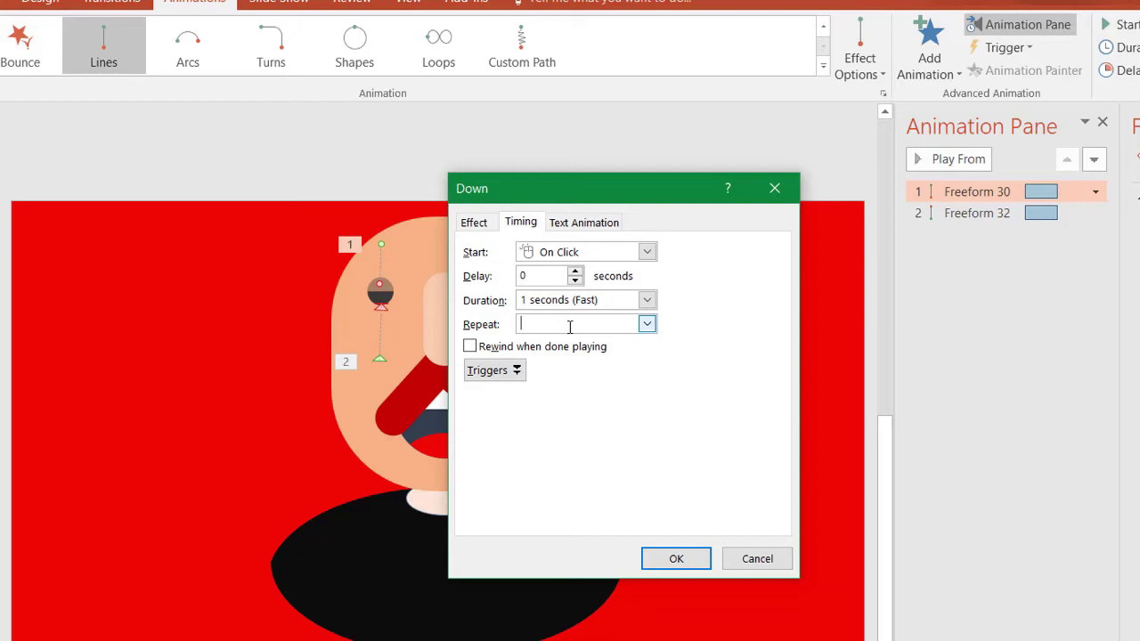
{"action": "type", "text": "20"}
{"action": "left_click", "coordinate": [674, 561]}
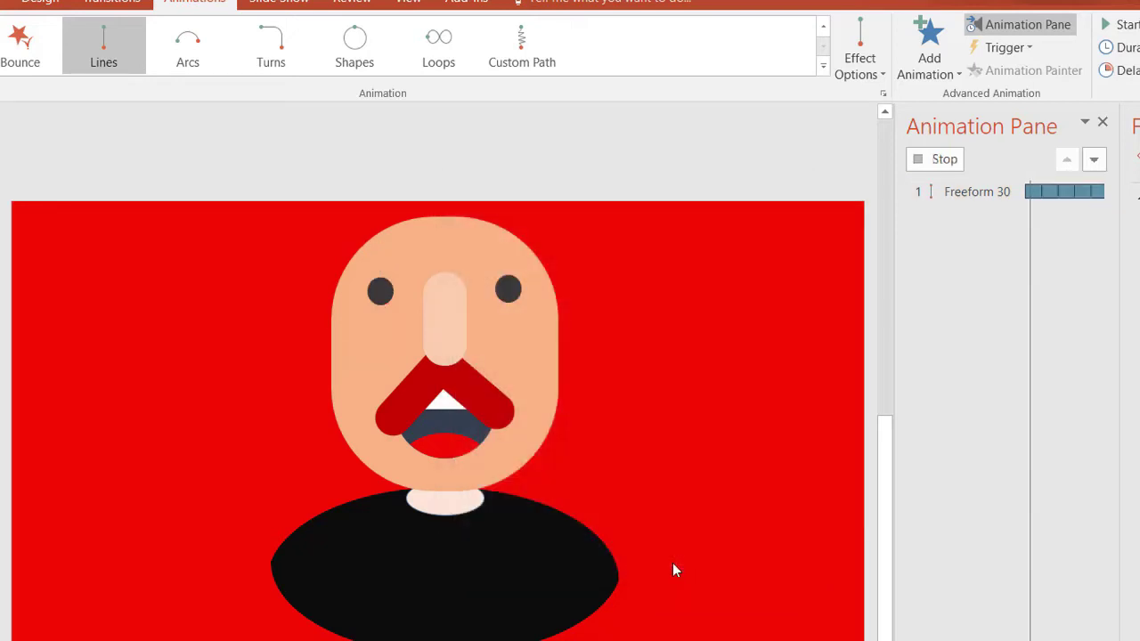
{"action": "left_click", "coordinate": [918, 162]}
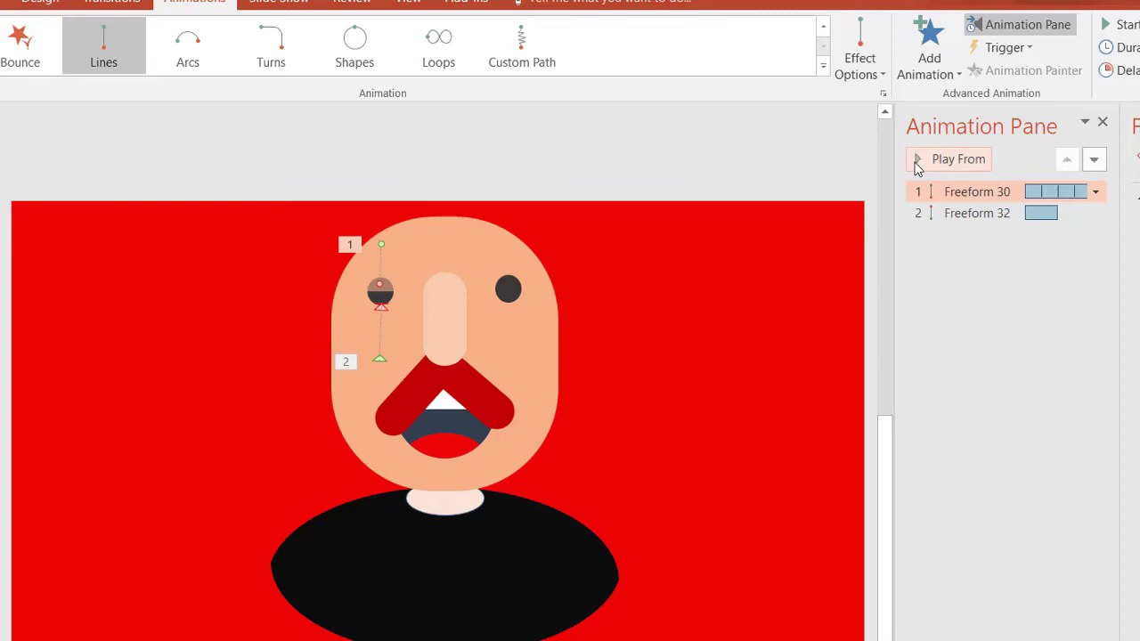
Set the Freeform 32 animation to start With Previous, last 1 second (Fast) and repeat a custom number of times.
{"action": "left_click", "coordinate": [1072, 212]}
{"action": "left_click", "coordinate": [1096, 214]}
{"action": "left_click", "coordinate": [995, 331]}
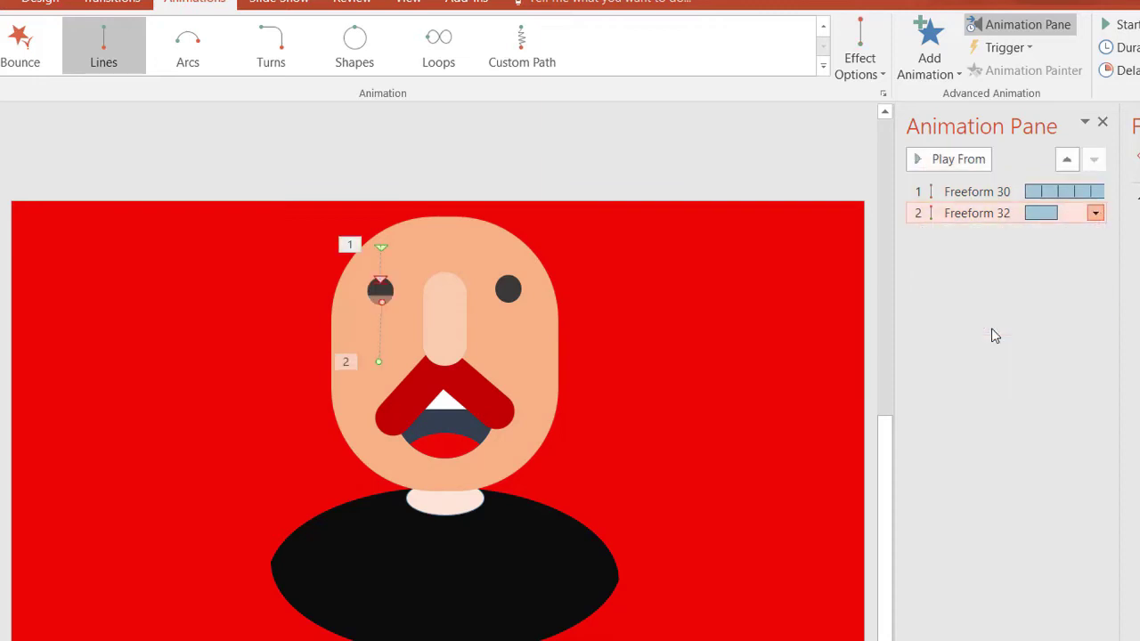
{"action": "left_click", "coordinate": [646, 252]}
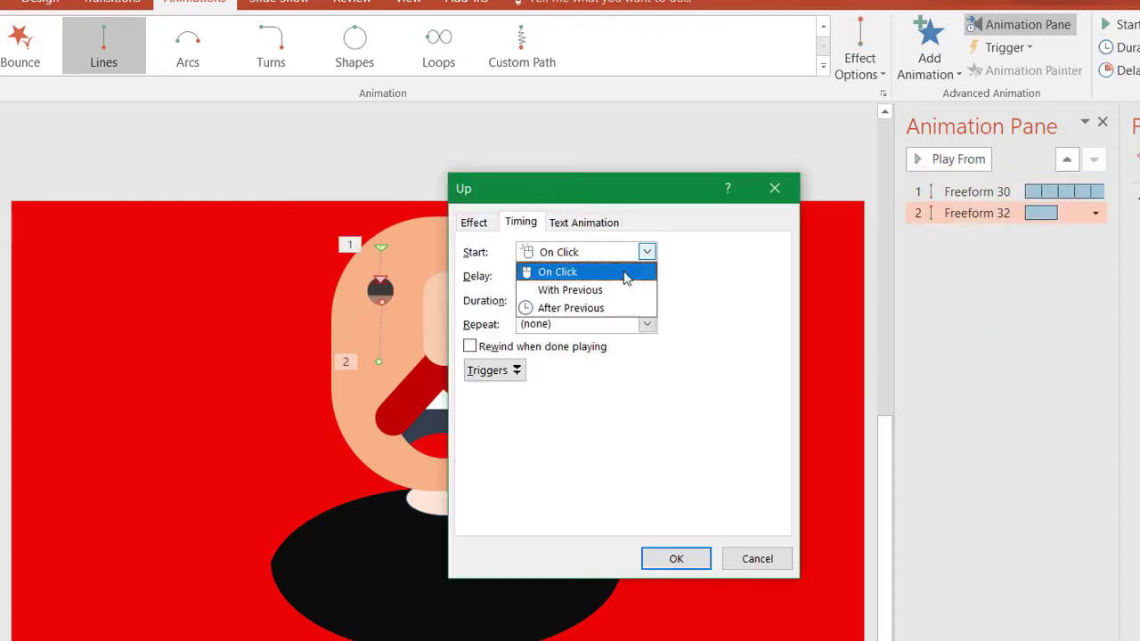
{"action": "left_click", "coordinate": [610, 292]}
{"action": "left_click", "coordinate": [647, 301]}
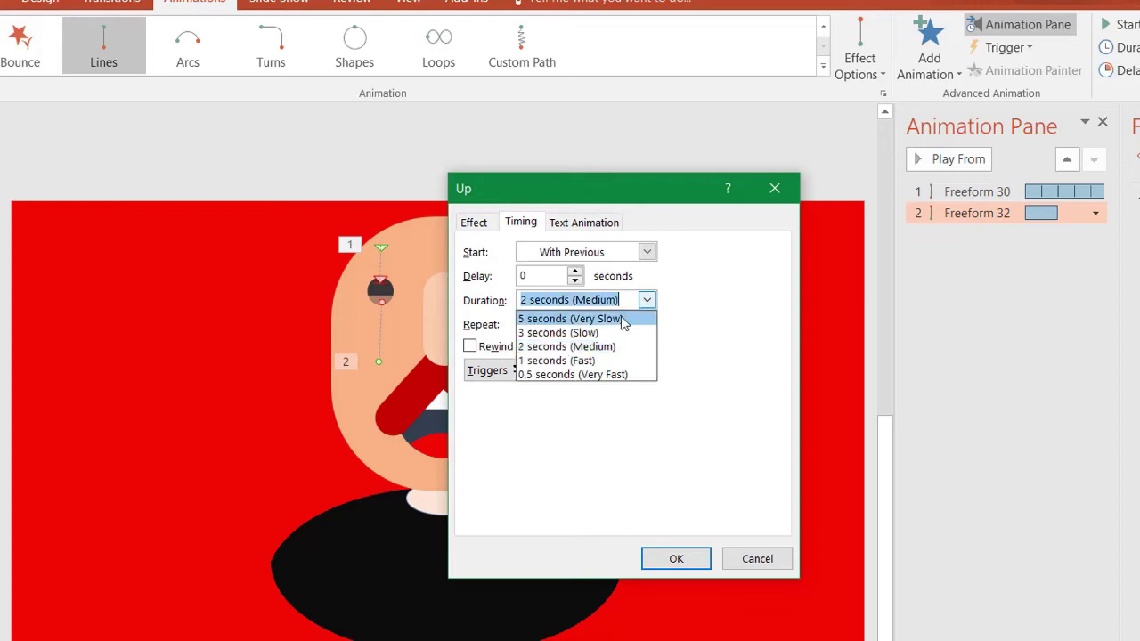
{"action": "left_click", "coordinate": [569, 360]}
{"action": "left_click", "coordinate": [647, 324]}
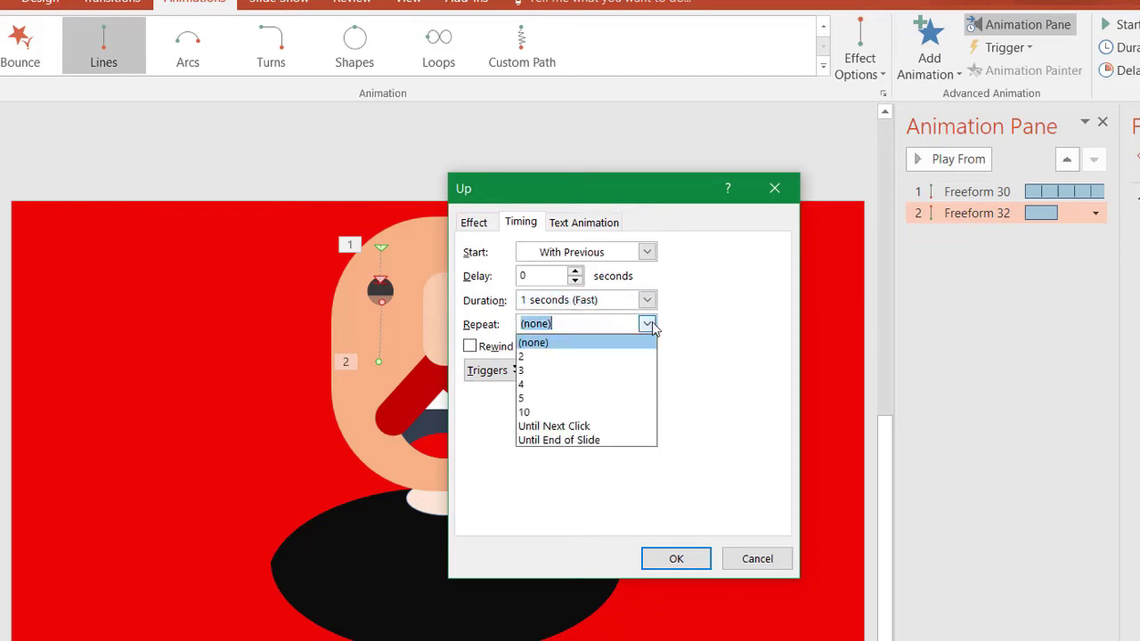
{"action": "left_click", "coordinate": [570, 326]}
{"action": "key", "text": "BackSpace"}
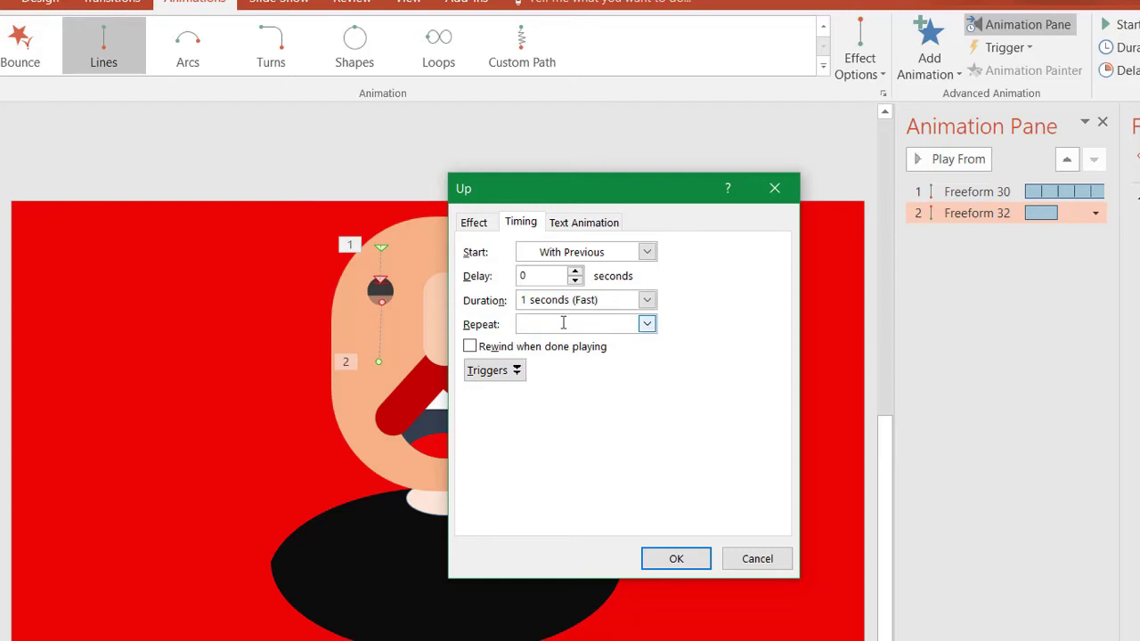
{"action": "left_click", "coordinate": [675, 558]}
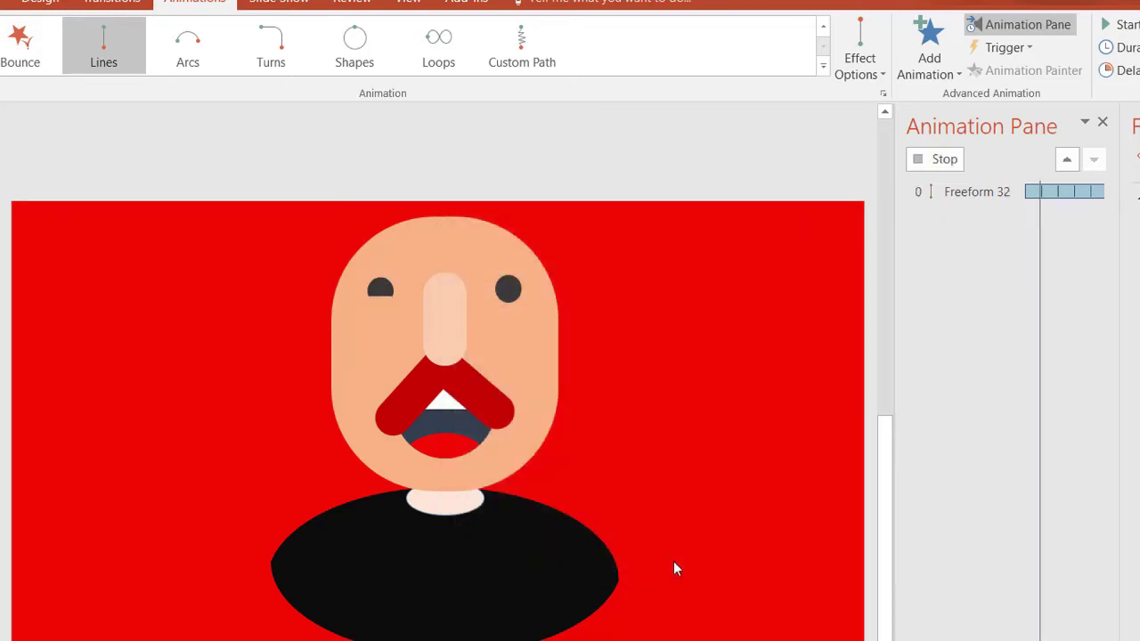
{"action": "left_click", "coordinate": [924, 165]}
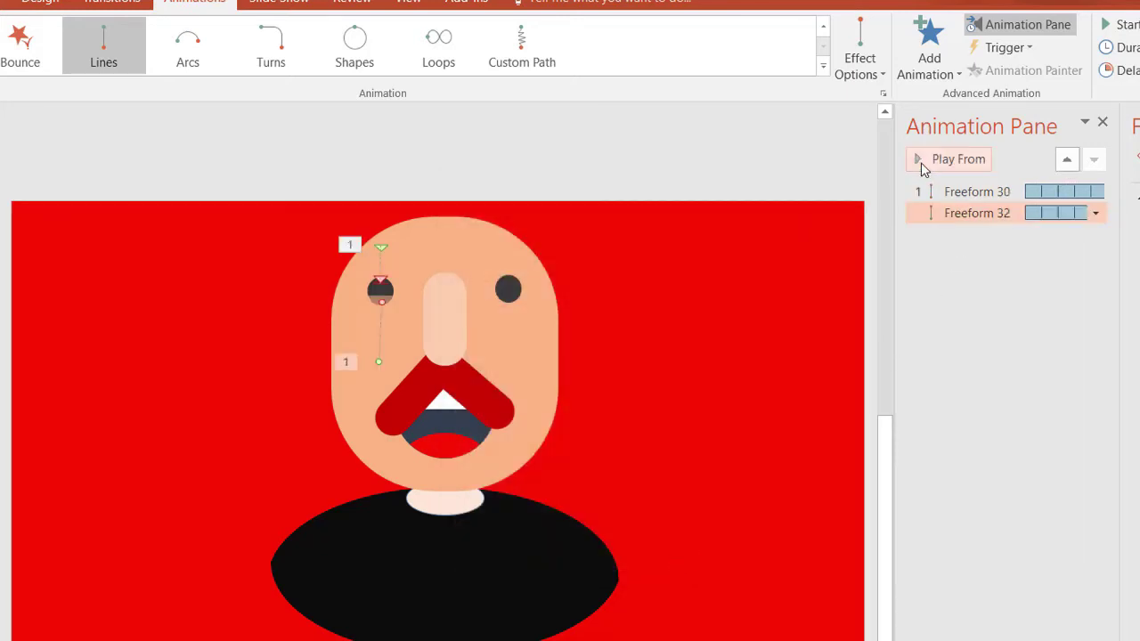
Preview both left-eye eyelid animations together.
{"action": "left_click", "coordinate": [954, 193], "text": "shift"}
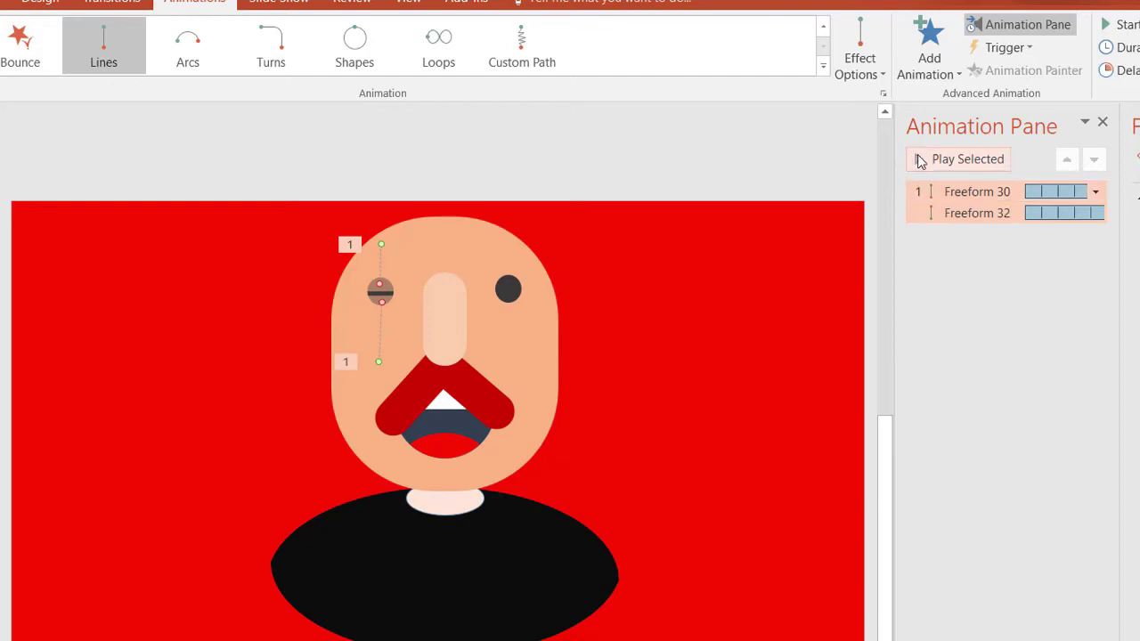
{"action": "left_click", "coordinate": [922, 168]}
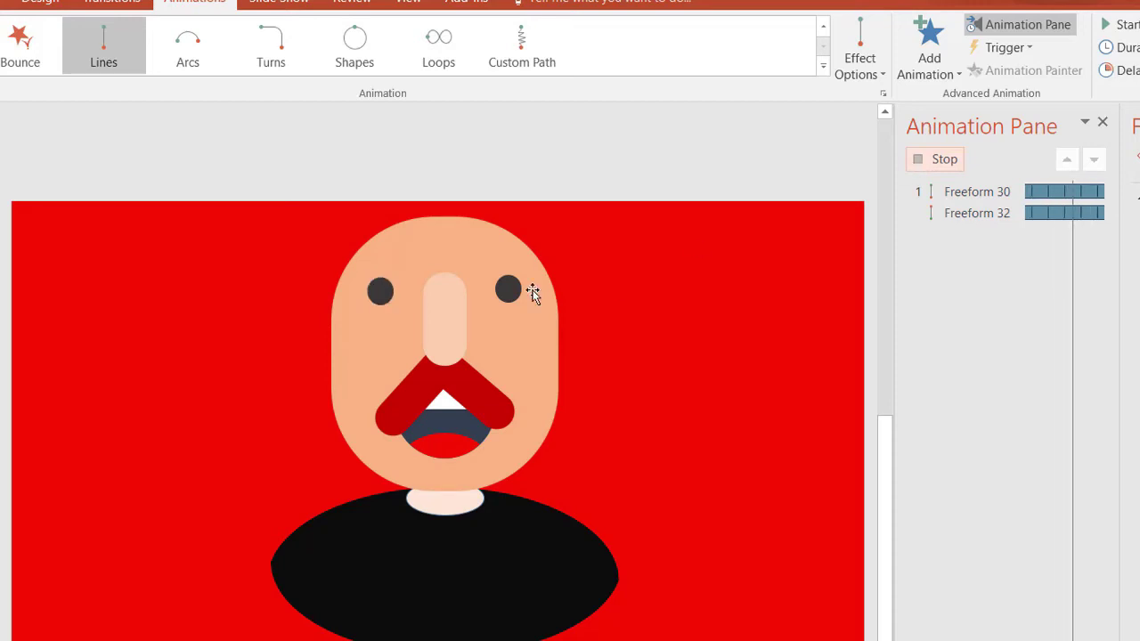
Add a downward Lines motion path animation to the eyelid shape above the right eye.
{"action": "left_click", "coordinate": [510, 246]}
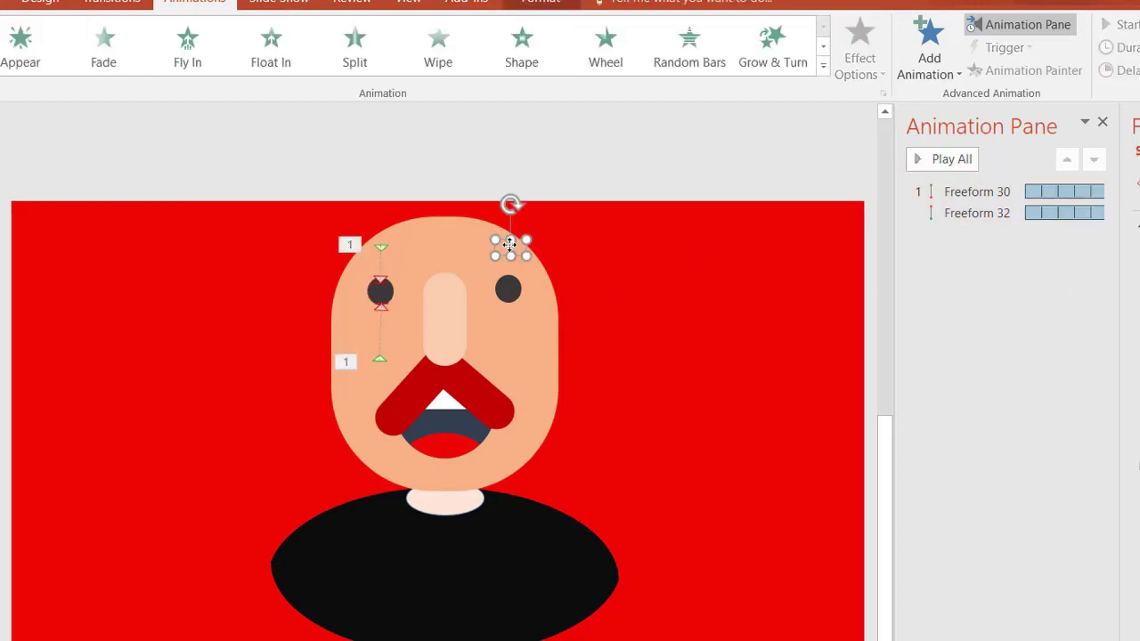
{"action": "left_click", "coordinate": [930, 47]}
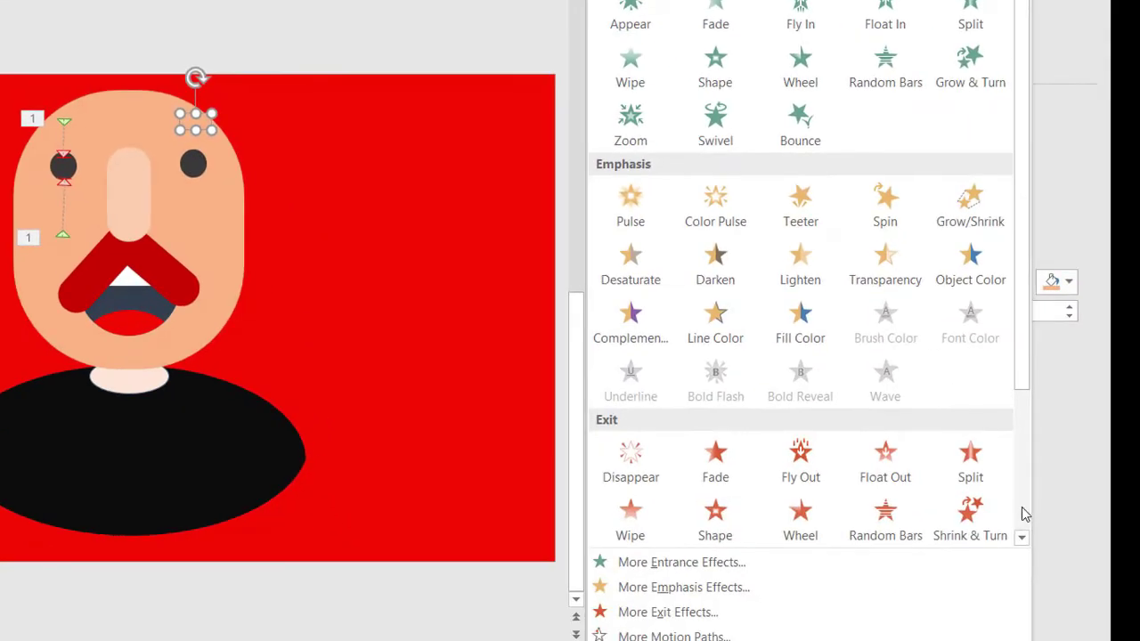
{"action": "left_click", "coordinate": [1022, 538]}
{"action": "left_click", "coordinate": [1022, 538]}
{"action": "left_click", "coordinate": [1022, 538]}
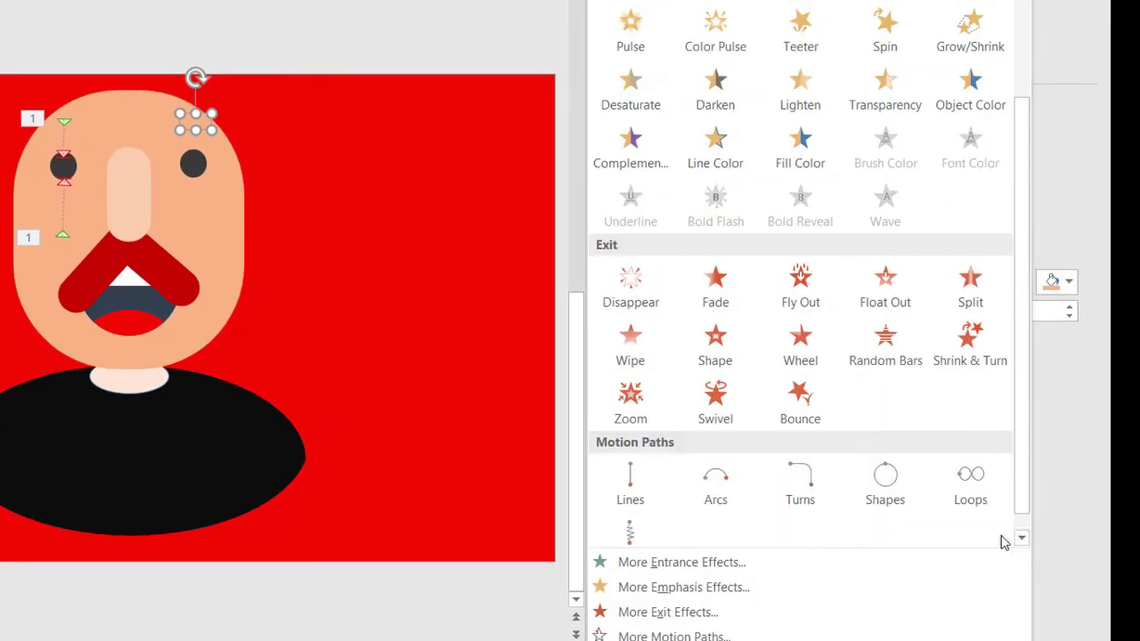
{"action": "left_click", "coordinate": [684, 505]}
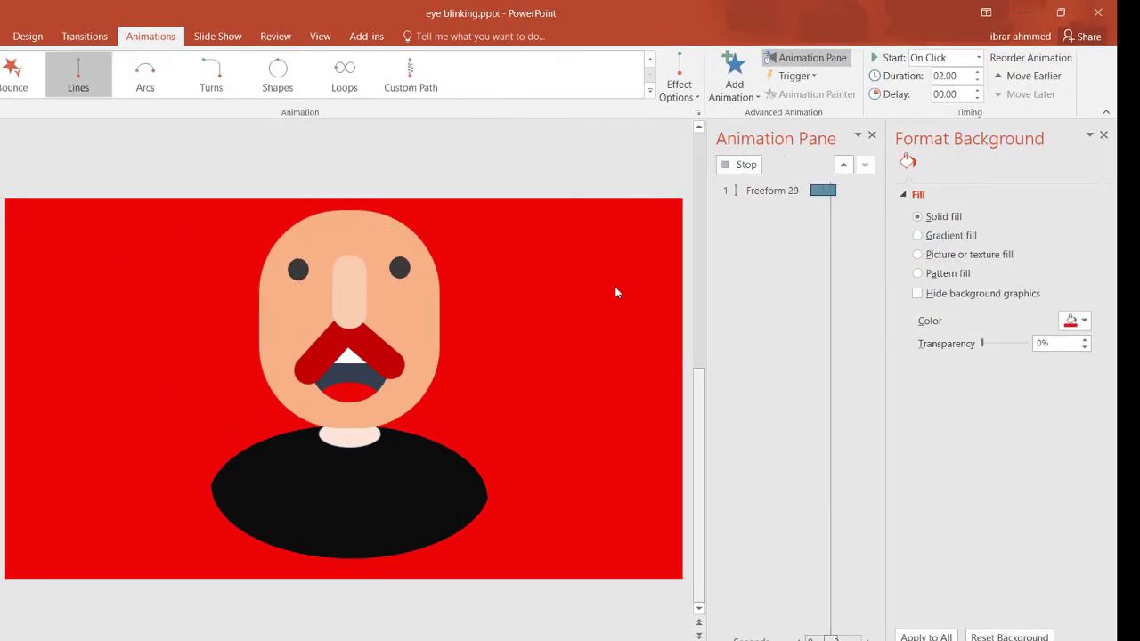
{"action": "left_click", "coordinate": [677, 89]}
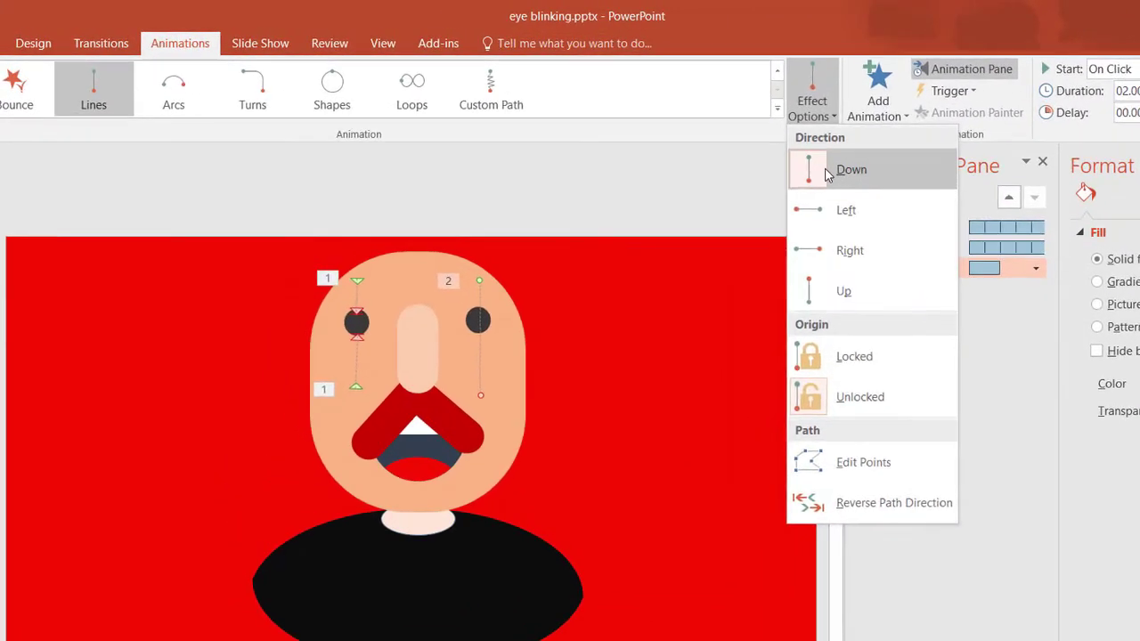
{"action": "left_click", "coordinate": [509, 235]}
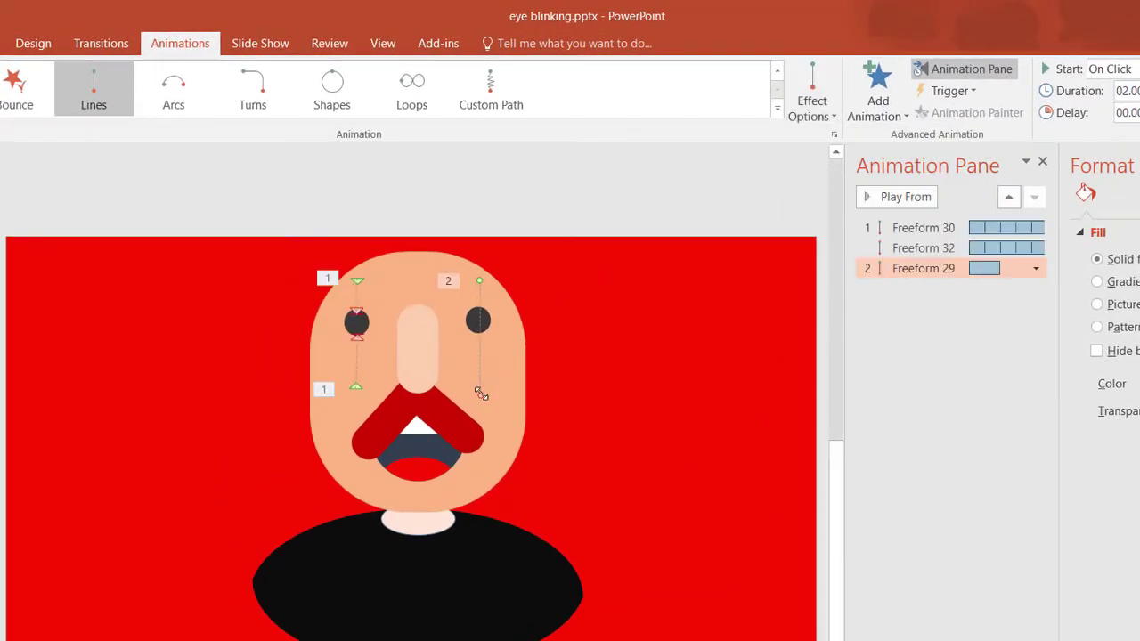
{"action": "left_click_drag", "start_coordinate": [481, 395], "coordinate": [478, 317]}
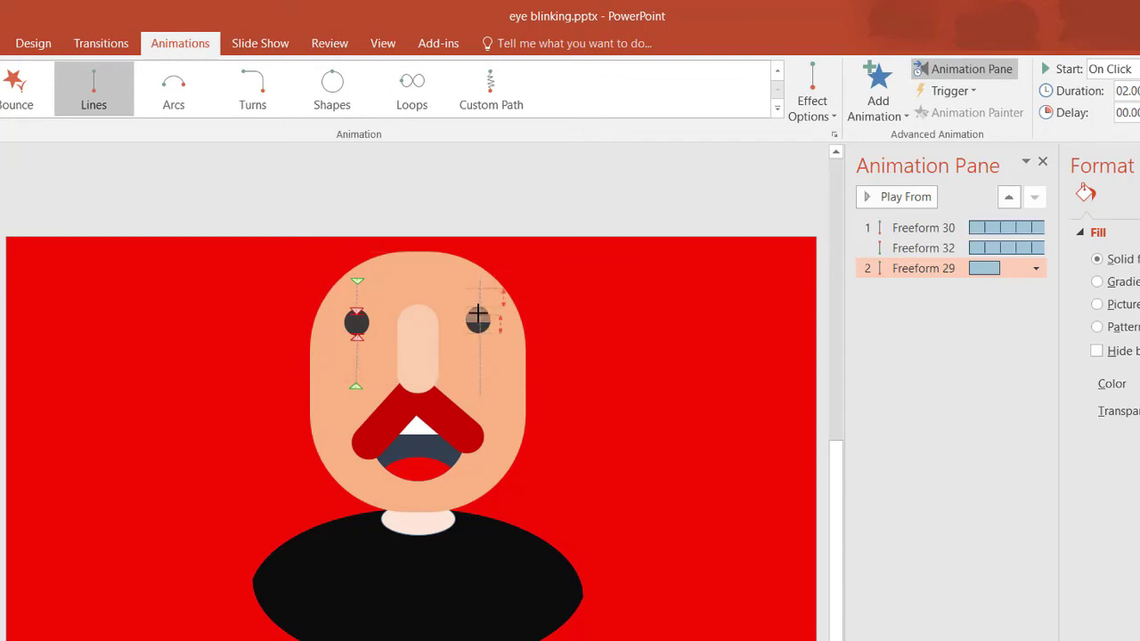
{"action": "left_click_drag", "start_coordinate": [477, 314], "coordinate": [477, 314]}
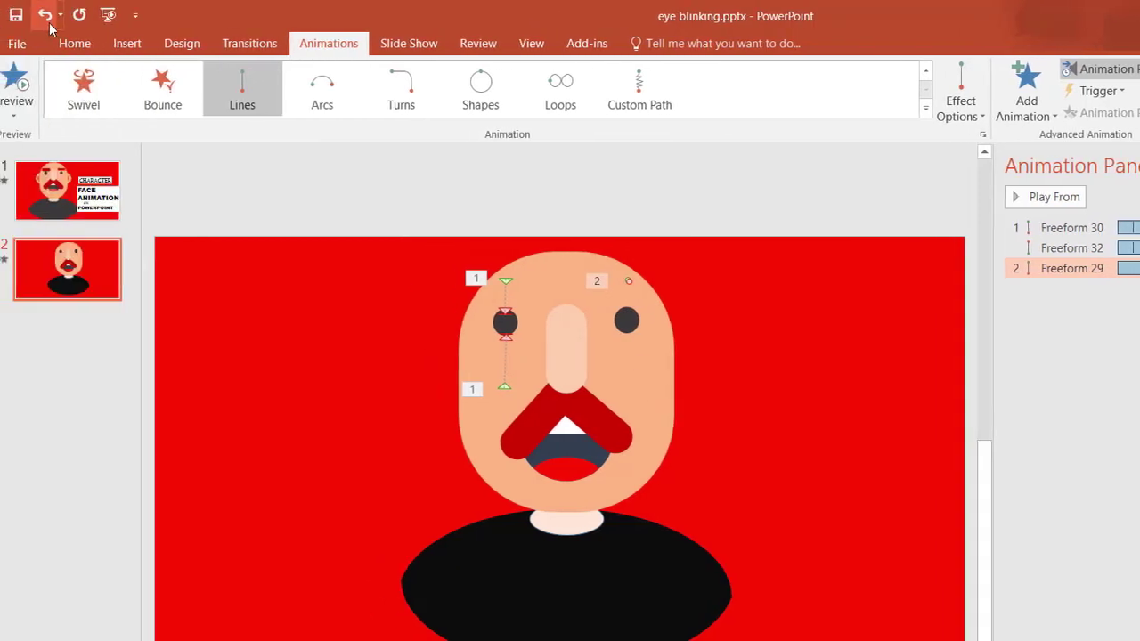
{"action": "left_click", "coordinate": [91, 15]}
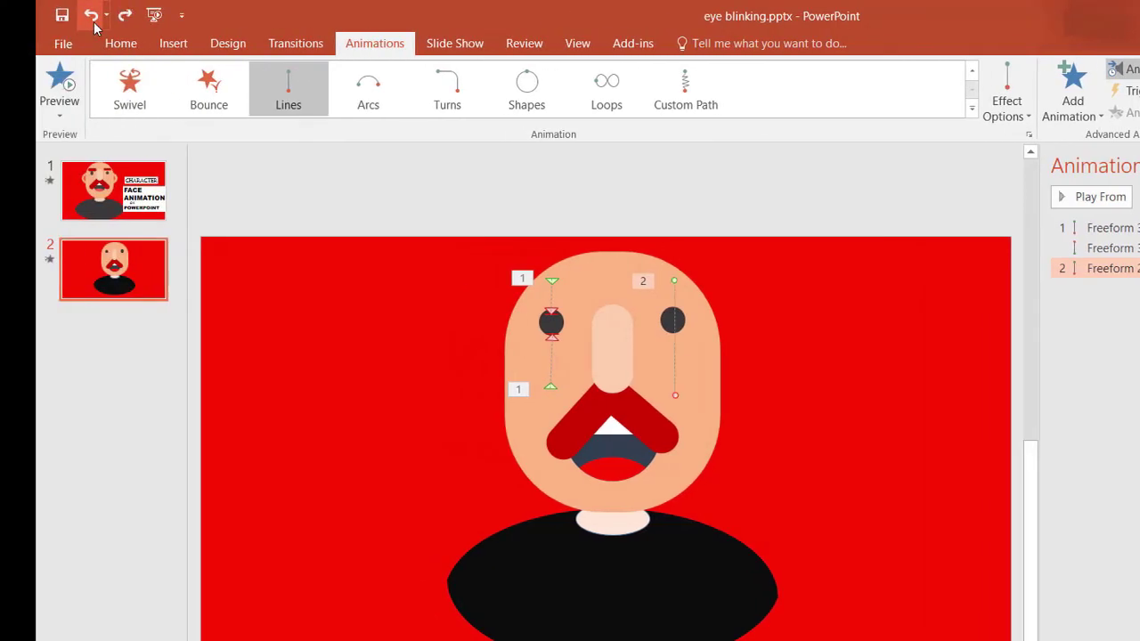
Shorten the upper-right eyelid's motion path so it ends over the upper half of the right eye.
{"action": "left_click_drag", "start_coordinate": [675, 396], "coordinate": [673, 318]}
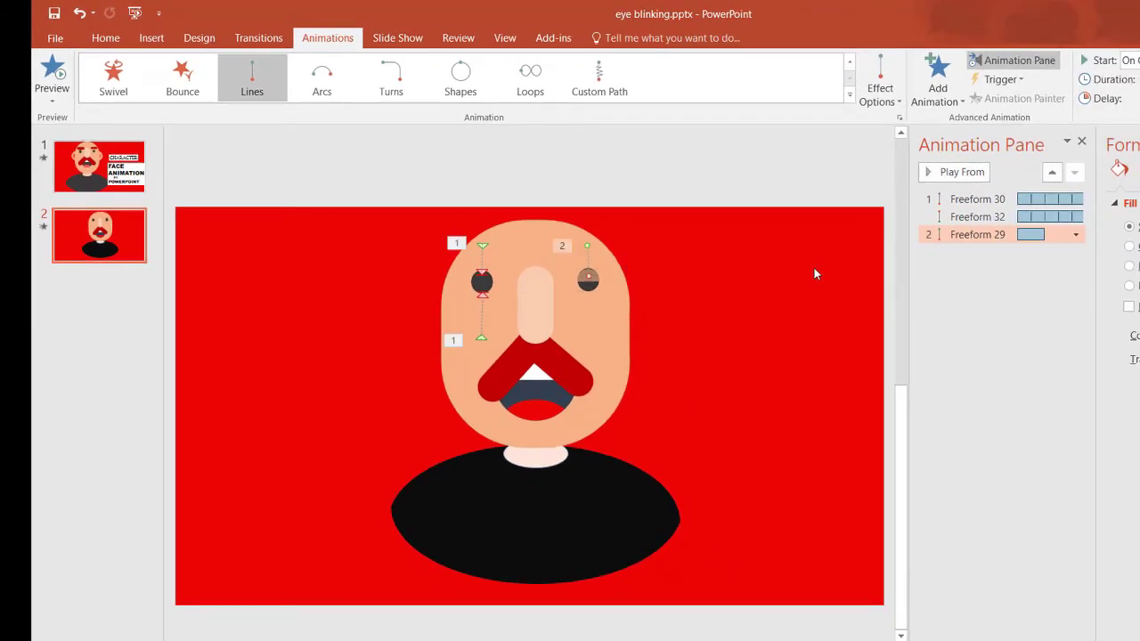
Straighten the upper-right eyelid's motion path so it runs vertically down onto the right eye.
{"action": "left_click_drag", "start_coordinate": [587, 275], "coordinate": [588, 274]}
{"action": "left_click", "coordinate": [79, 13]}
{"action": "left_click_drag", "start_coordinate": [588, 246], "coordinate": [588, 242]}
Add a Lines motion path animation with the Up direction to the eyelid shape below the right eye.
{"action": "left_click", "coordinate": [593, 334]}
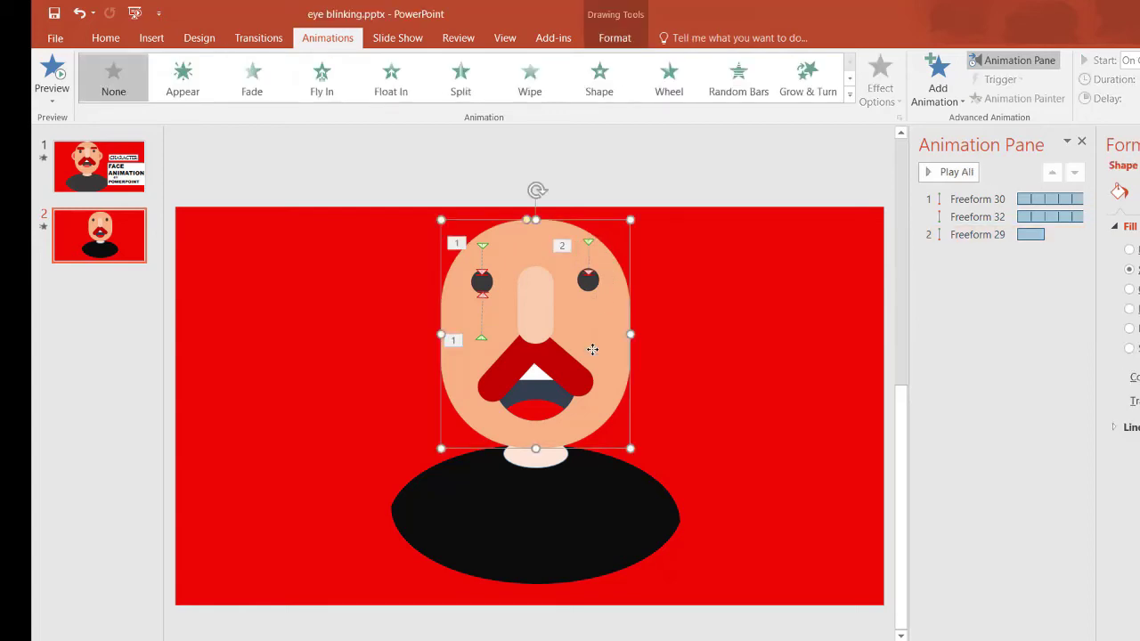
{"action": "left_click", "coordinate": [592, 324]}
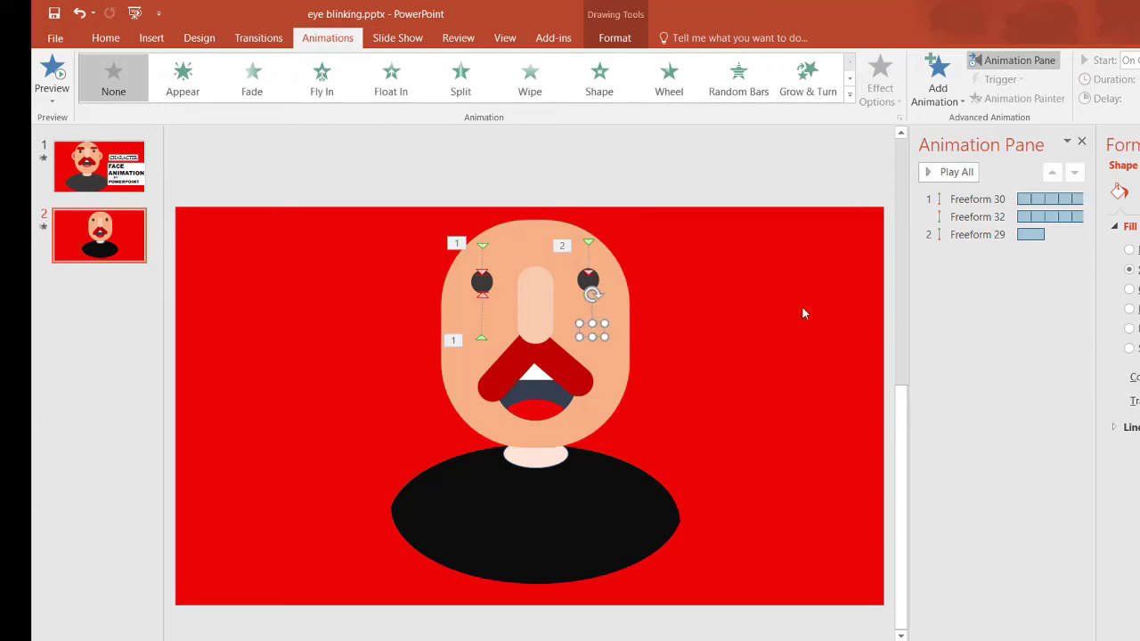
{"action": "left_click", "coordinate": [938, 90]}
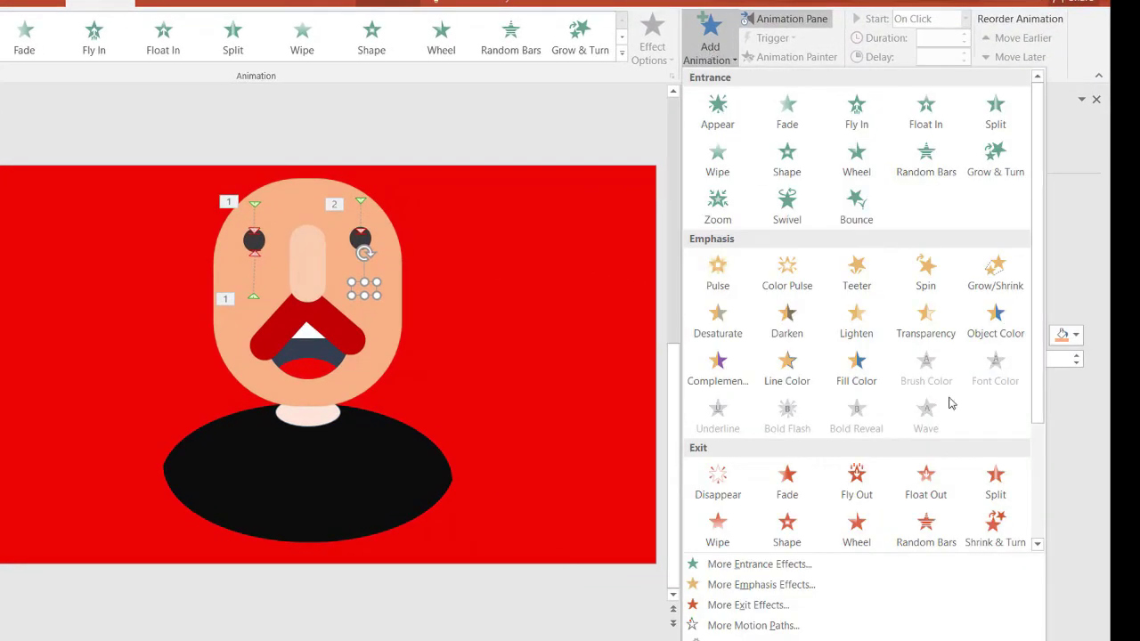
{"action": "scroll", "coordinate": [1043, 543], "scroll_direction": "down", "scroll_amount": 3}
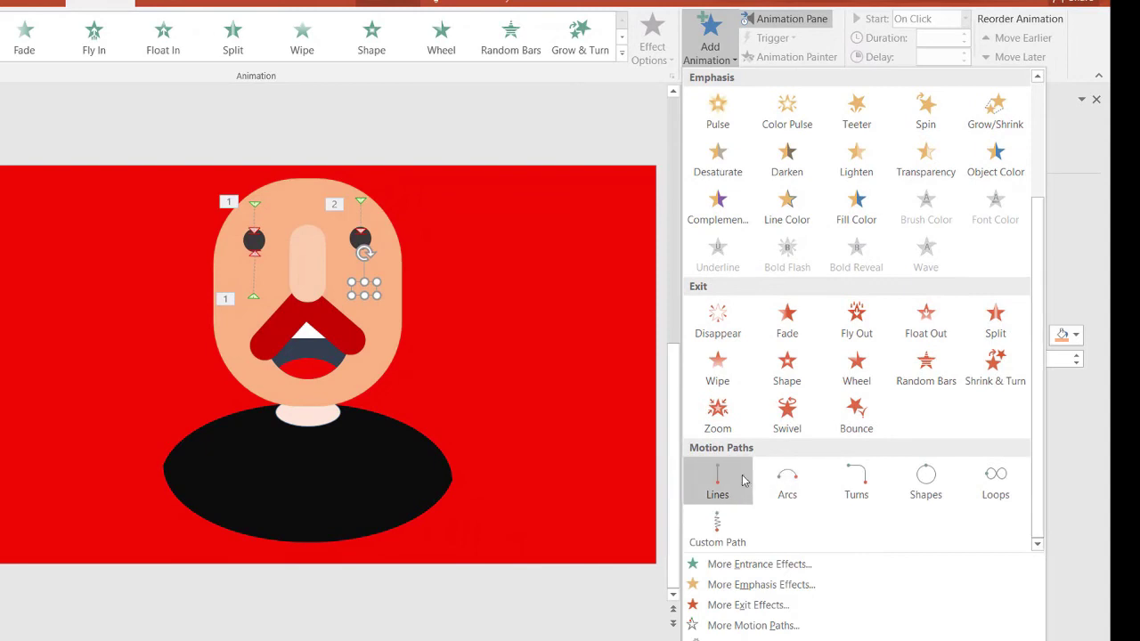
{"action": "left_click", "coordinate": [720, 479]}
{"action": "left_click", "coordinate": [652, 49]}
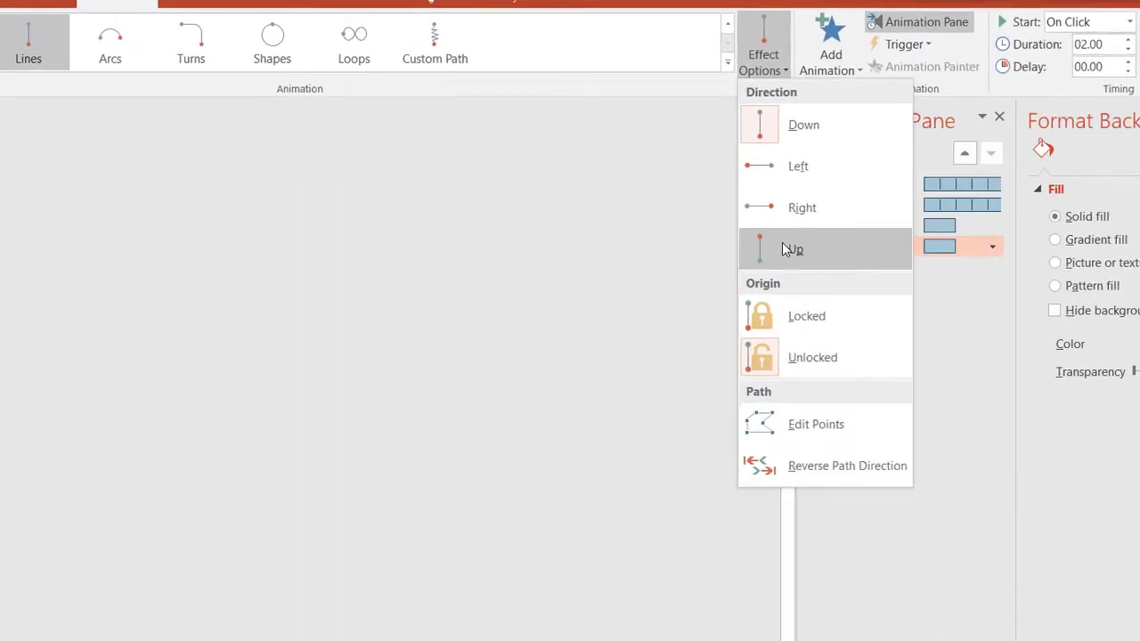
{"action": "left_click", "coordinate": [791, 249]}
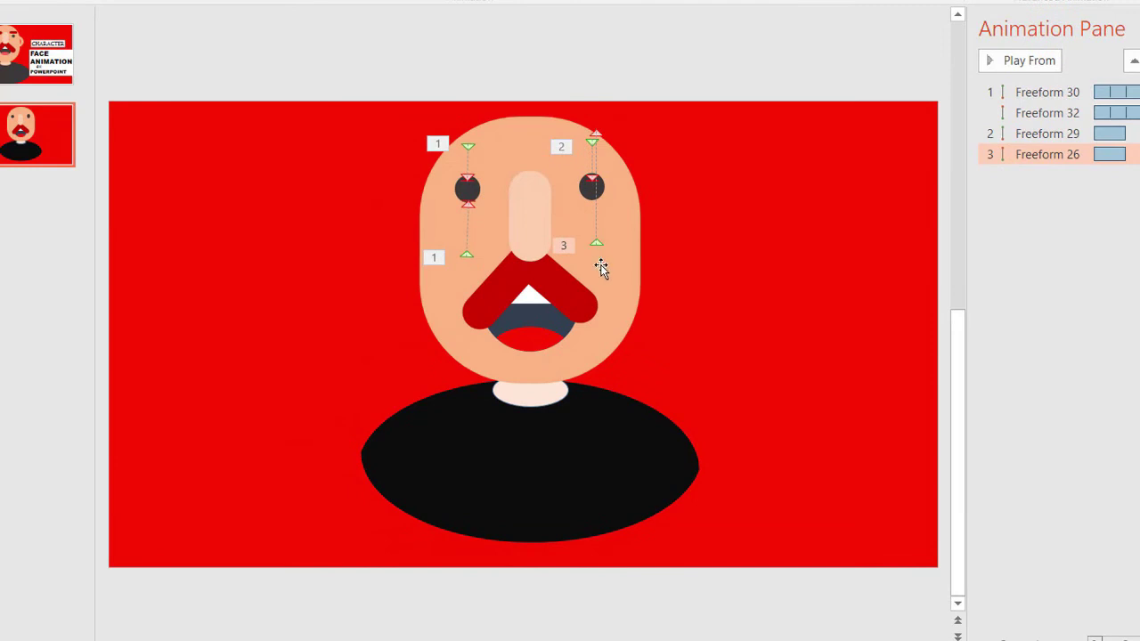
Shorten and straighten the lower-right eyelid's motion path so it ends over the lower part of the right eye.
{"action": "left_click", "coordinate": [597, 244]}
{"action": "left_click_drag", "start_coordinate": [597, 127], "coordinate": [594, 194]}
{"action": "left_click_drag", "start_coordinate": [596, 247], "coordinate": [594, 247]}
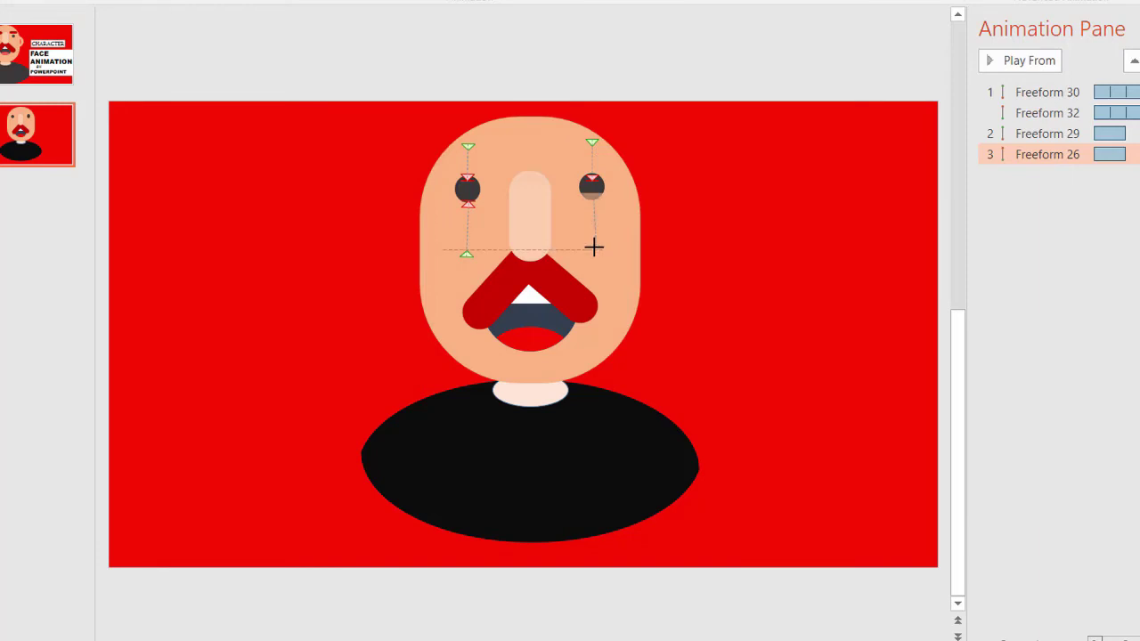
{"action": "left_click_drag", "start_coordinate": [592, 247], "coordinate": [593, 250]}
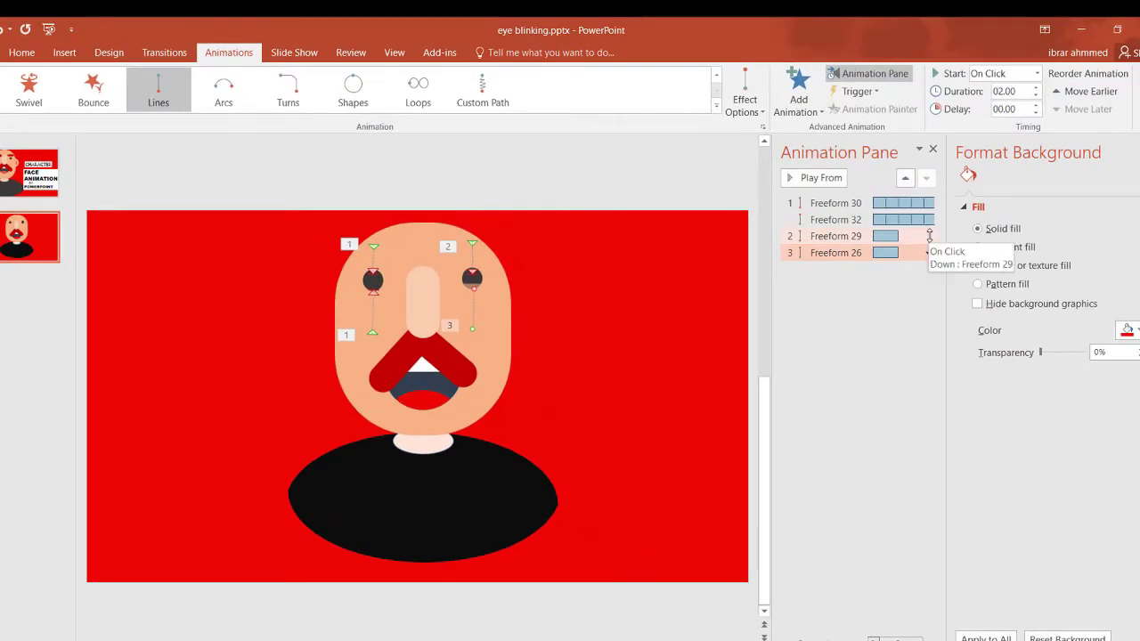
Set the Freeform 29 animation to start With Previous, last 1 second (Fast) and repeat 20 times.
{"action": "left_click", "coordinate": [929, 241]}
{"action": "left_click", "coordinate": [929, 239]}
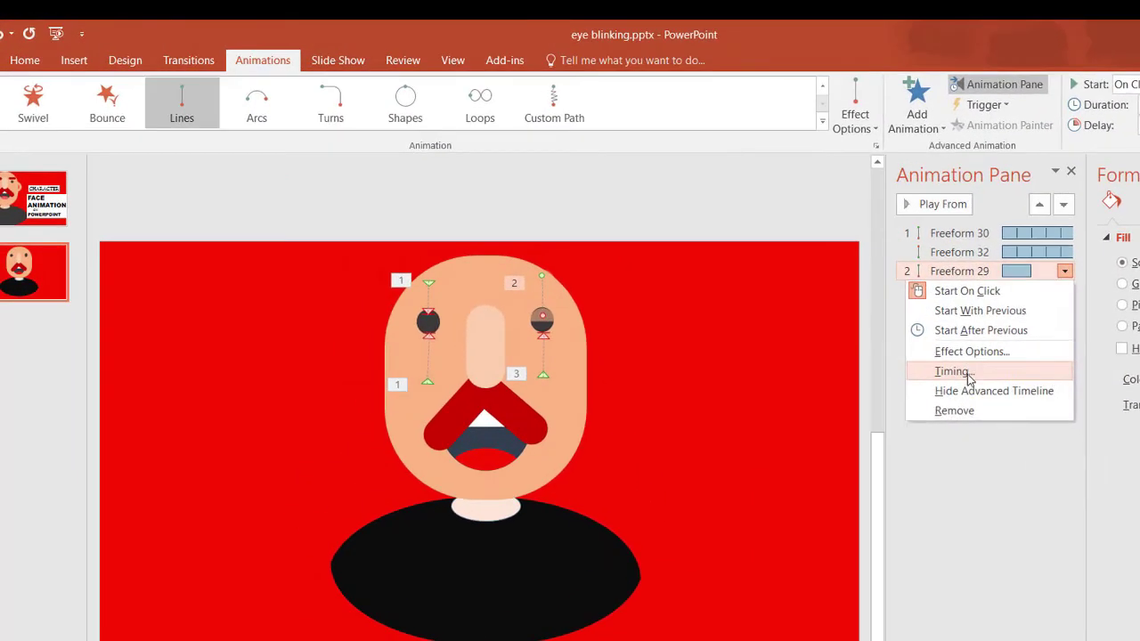
{"action": "left_click", "coordinate": [830, 324]}
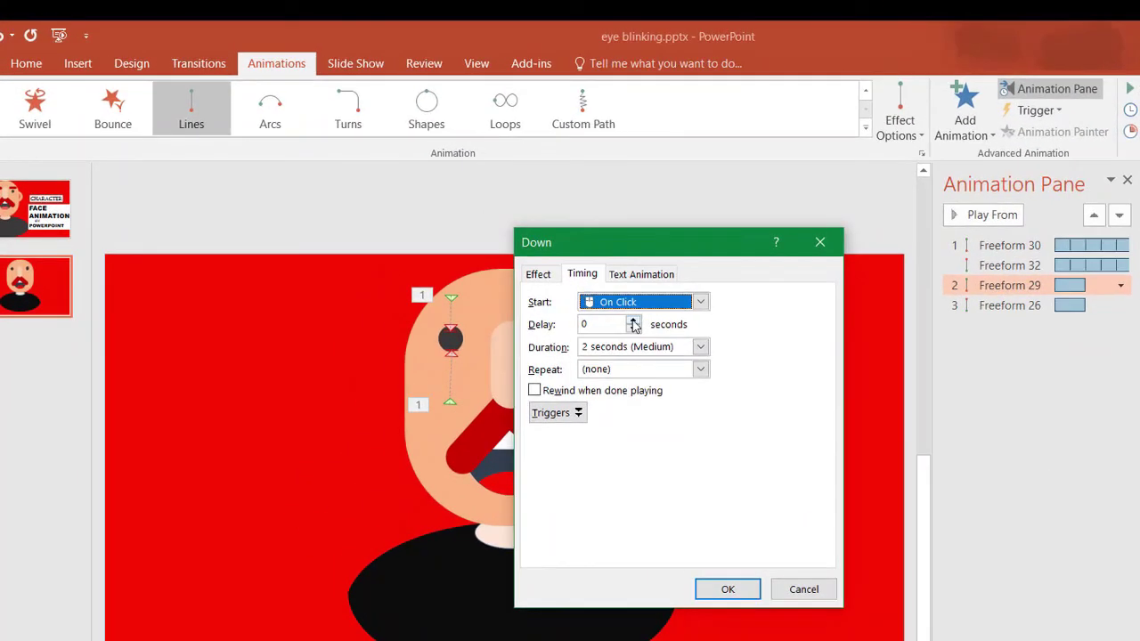
{"action": "left_click", "coordinate": [668, 287]}
{"action": "left_click", "coordinate": [650, 338]}
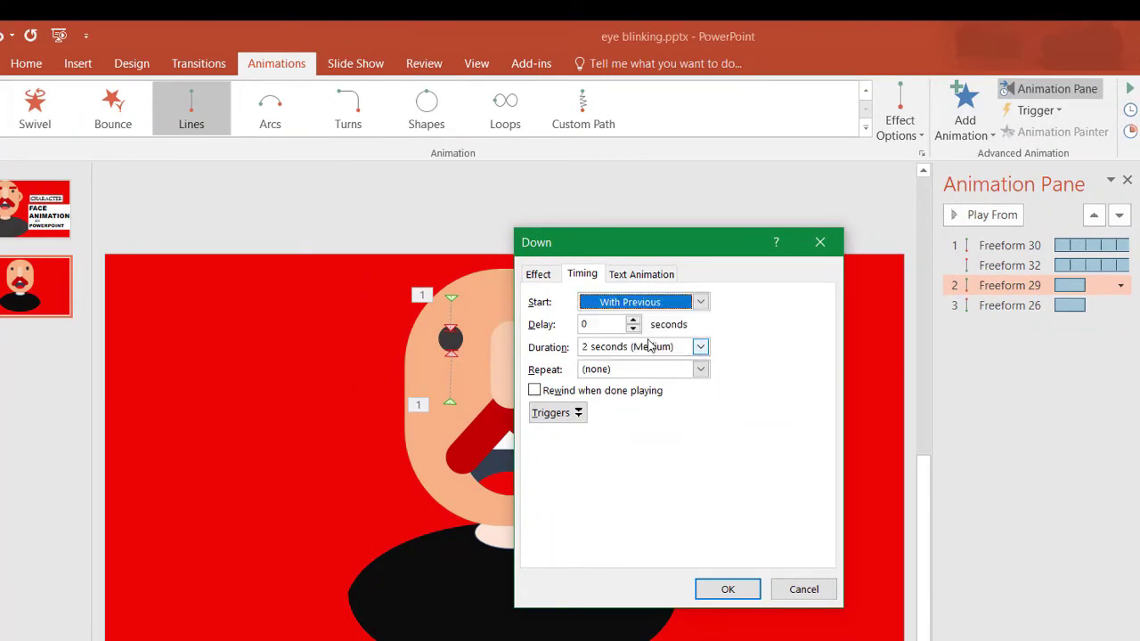
{"action": "left_click", "coordinate": [701, 346]}
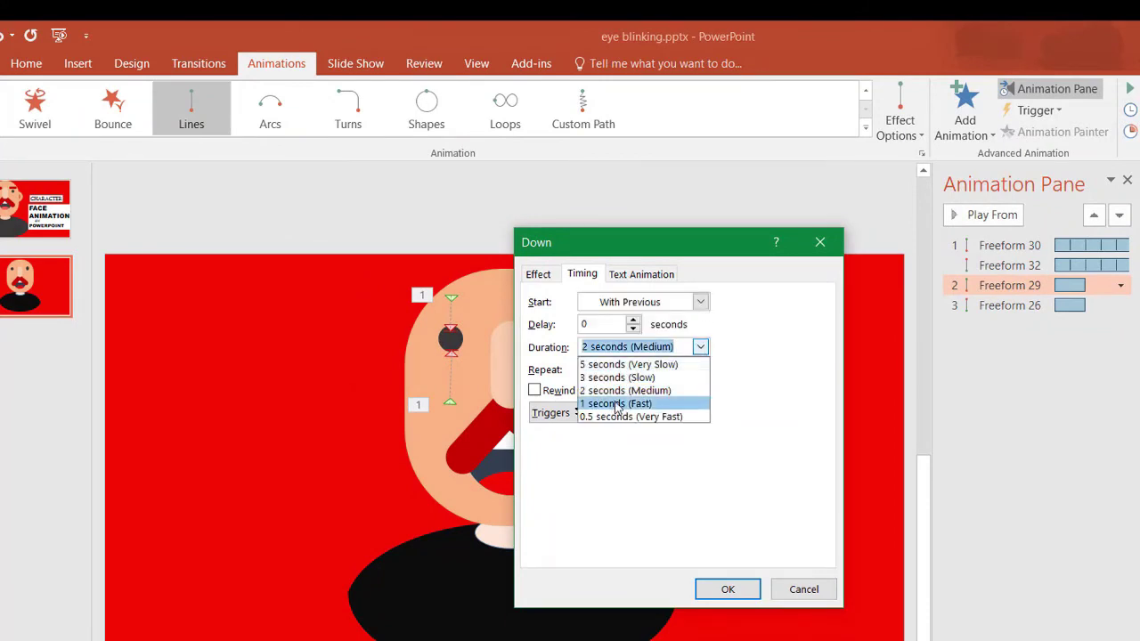
{"action": "left_click", "coordinate": [619, 401]}
{"action": "left_click", "coordinate": [701, 370]}
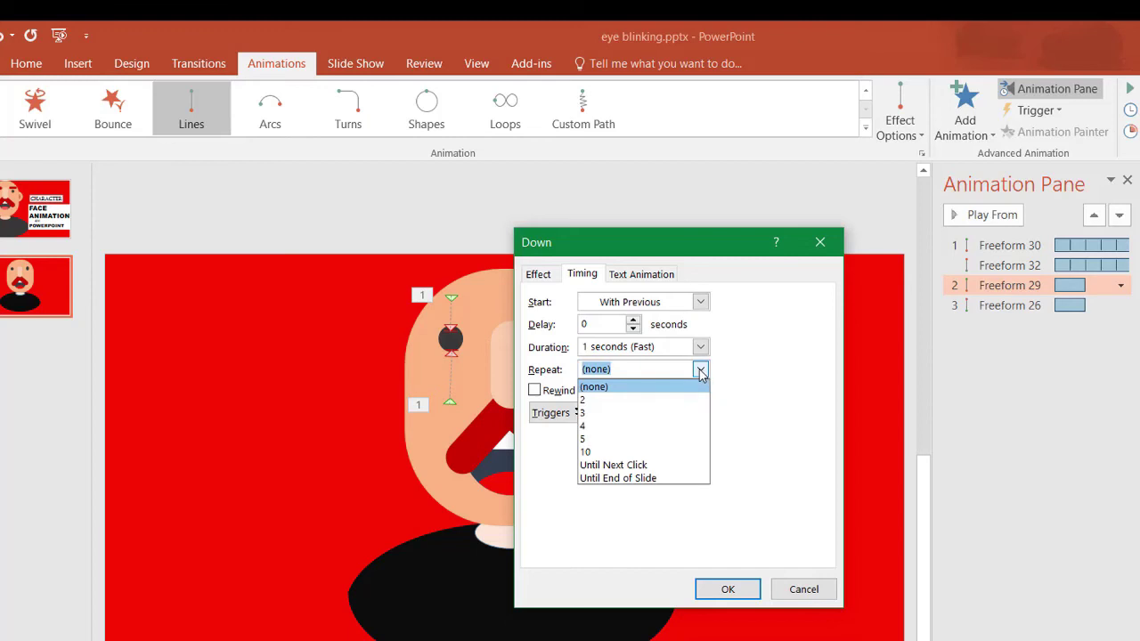
{"action": "left_click", "coordinate": [624, 374]}
{"action": "key", "text": "BackSpace"}
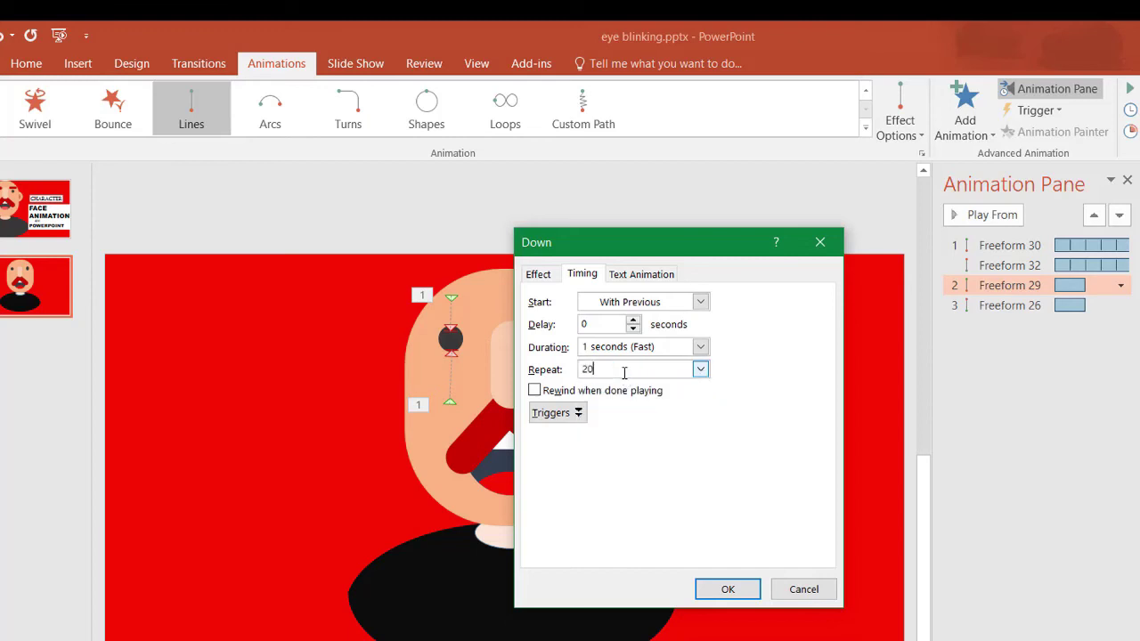
{"action": "left_click", "coordinate": [723, 589]}
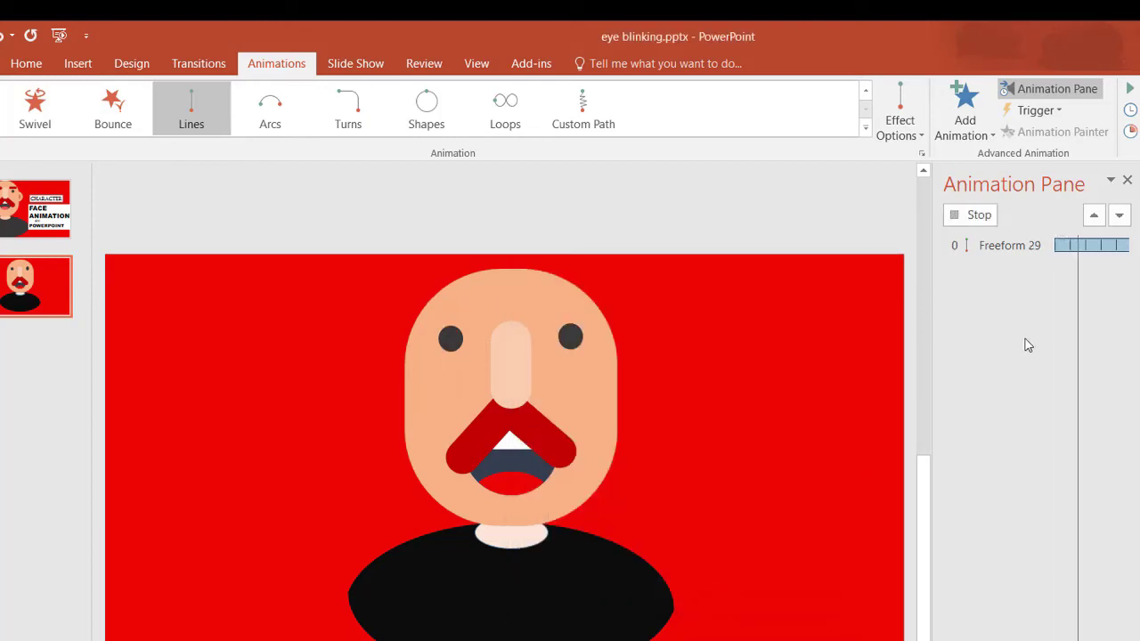
{"action": "left_click", "coordinate": [956, 220]}
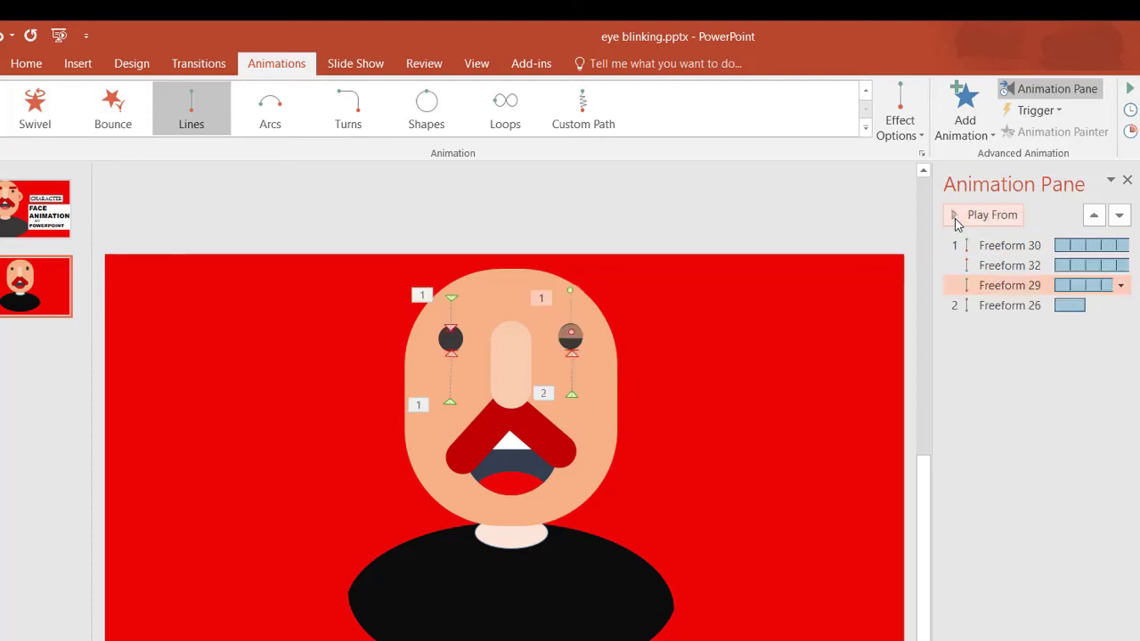
Set the Freeform 26 animation to start With Previous with a 1-second (Fast) duration and 20 repeats.
{"action": "left_click", "coordinate": [1124, 309]}
{"action": "left_click", "coordinate": [1120, 305]}
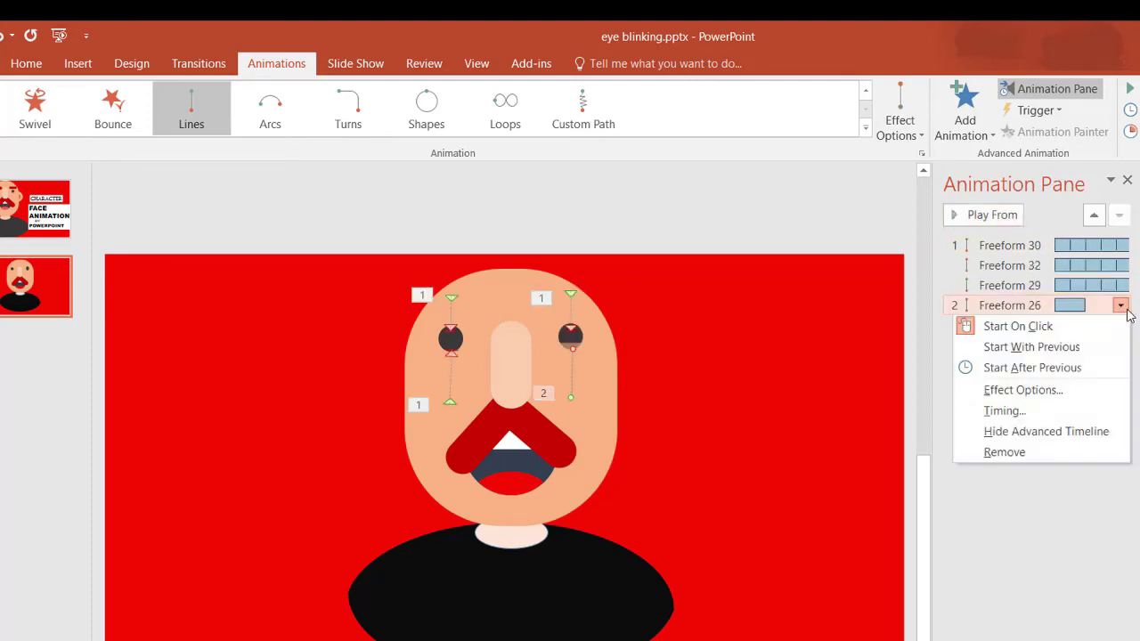
{"action": "left_click", "coordinate": [1005, 411]}
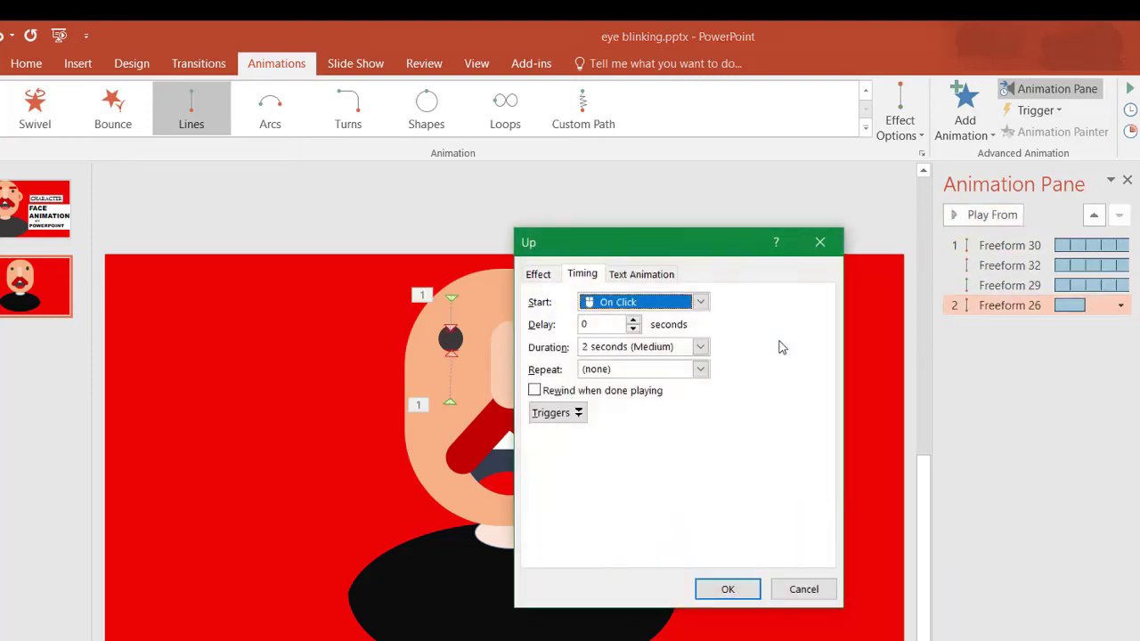
{"action": "left_click", "coordinate": [670, 304]}
{"action": "left_click", "coordinate": [646, 338]}
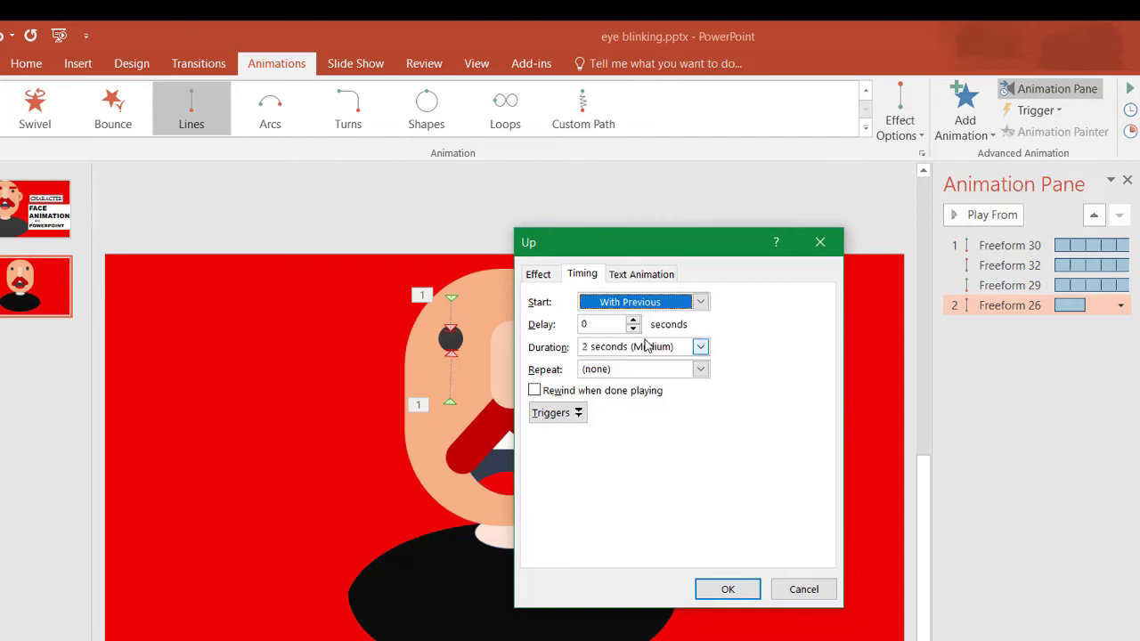
{"action": "left_click", "coordinate": [701, 347]}
{"action": "left_click", "coordinate": [656, 401]}
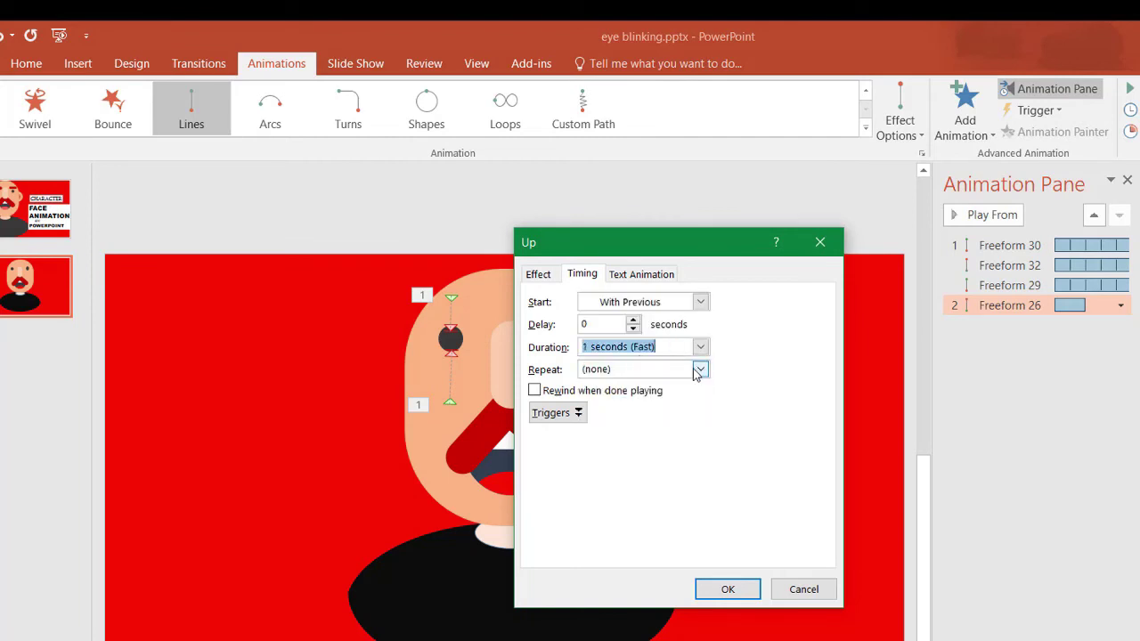
{"action": "left_click", "coordinate": [659, 368]}
{"action": "key", "text": "BackSpace"}
{"action": "type", "text": "20"}
{"action": "left_click", "coordinate": [726, 589]}
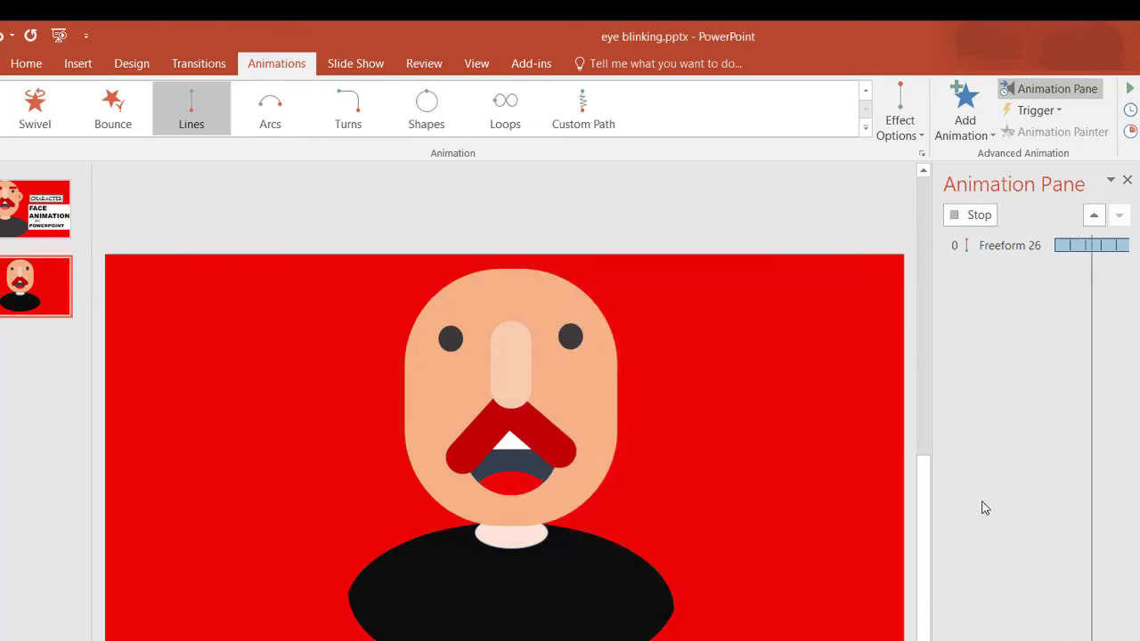
{"action": "left_click", "coordinate": [960, 223]}
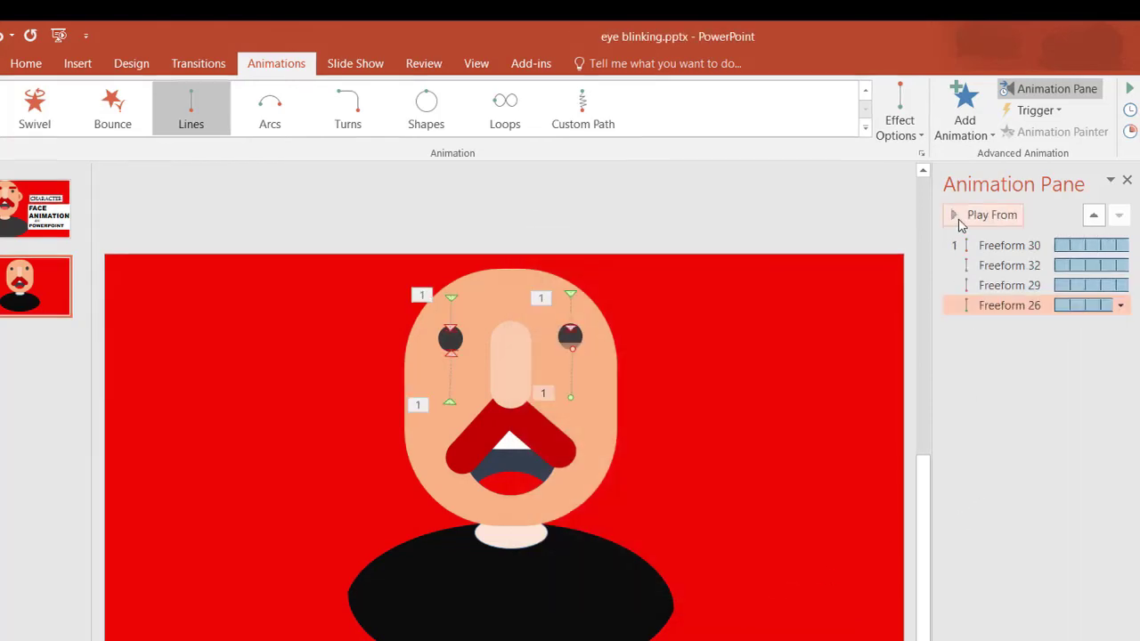
Select all four eyelid animations and preview them together.
{"action": "left_click", "coordinate": [989, 244], "text": "ctrl"}
{"action": "key", "text": "ctrl+a"}
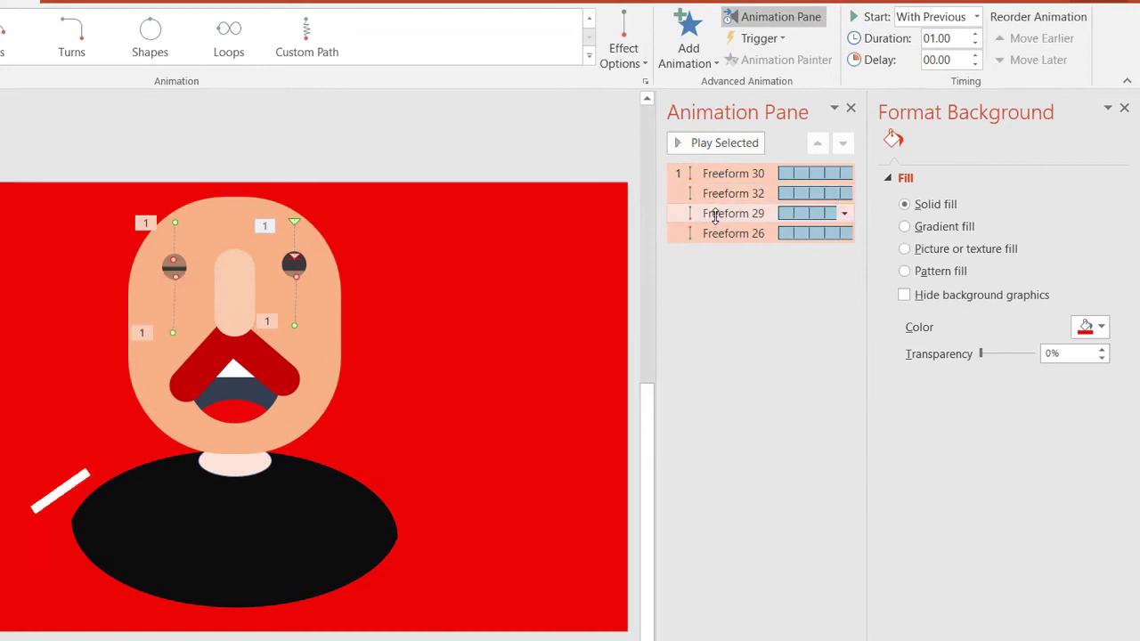
{"action": "left_click", "coordinate": [679, 143]}
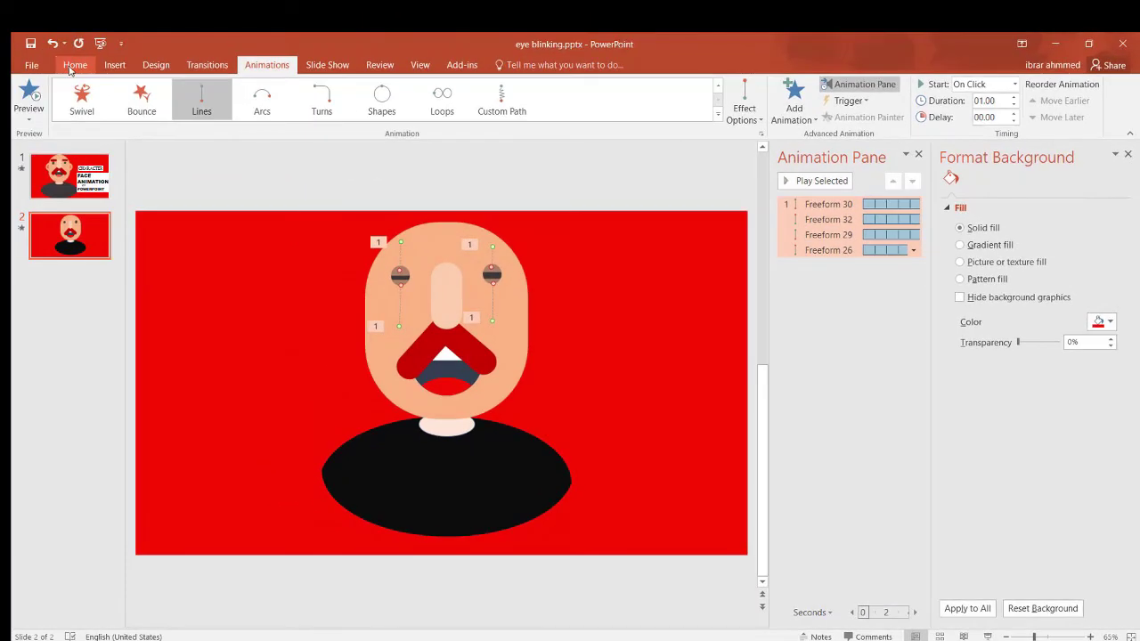
Draw a small horizontal rounded rectangle on the red background to the left of the face.
{"action": "left_click", "coordinate": [0, 0]}
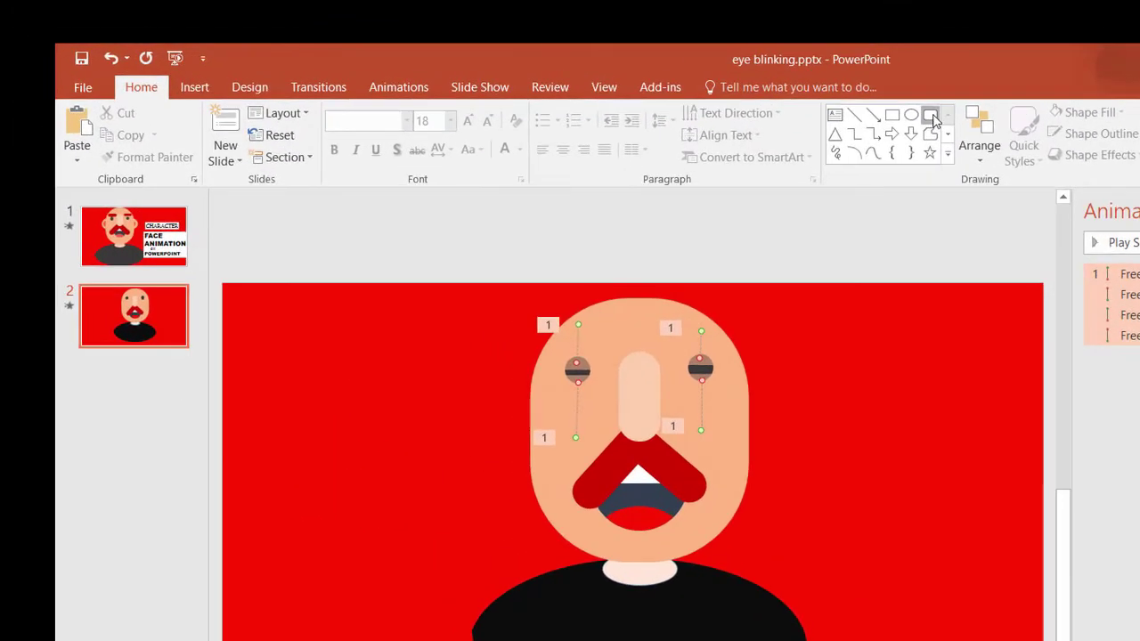
{"action": "left_click", "coordinate": [663, 85]}
{"action": "left_click_drag", "start_coordinate": [365, 383], "coordinate": [370, 398]}
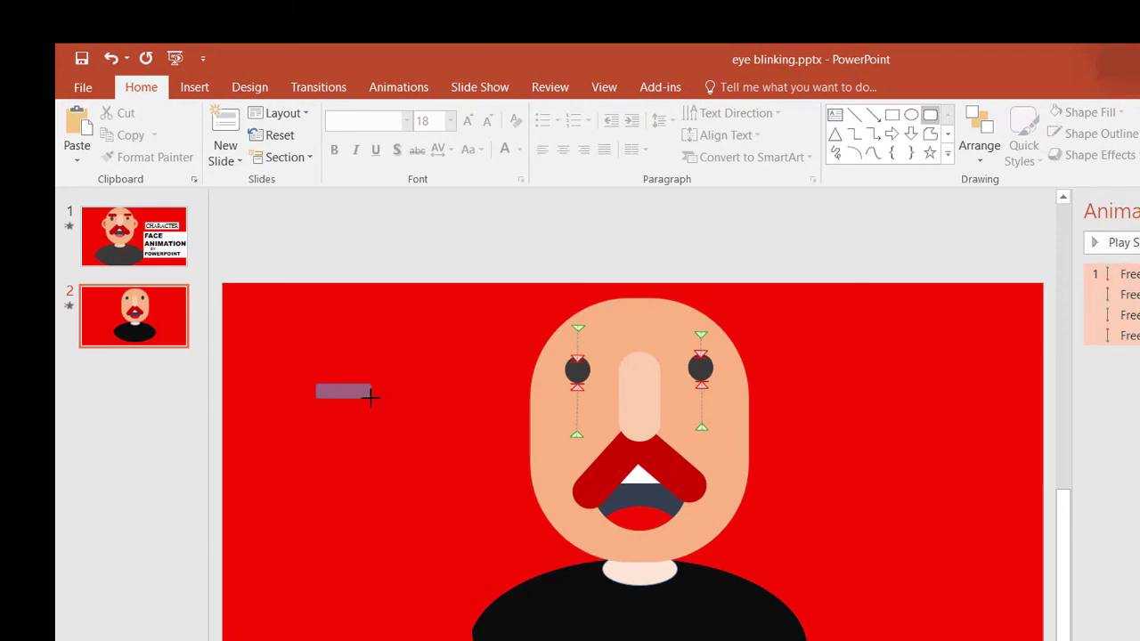